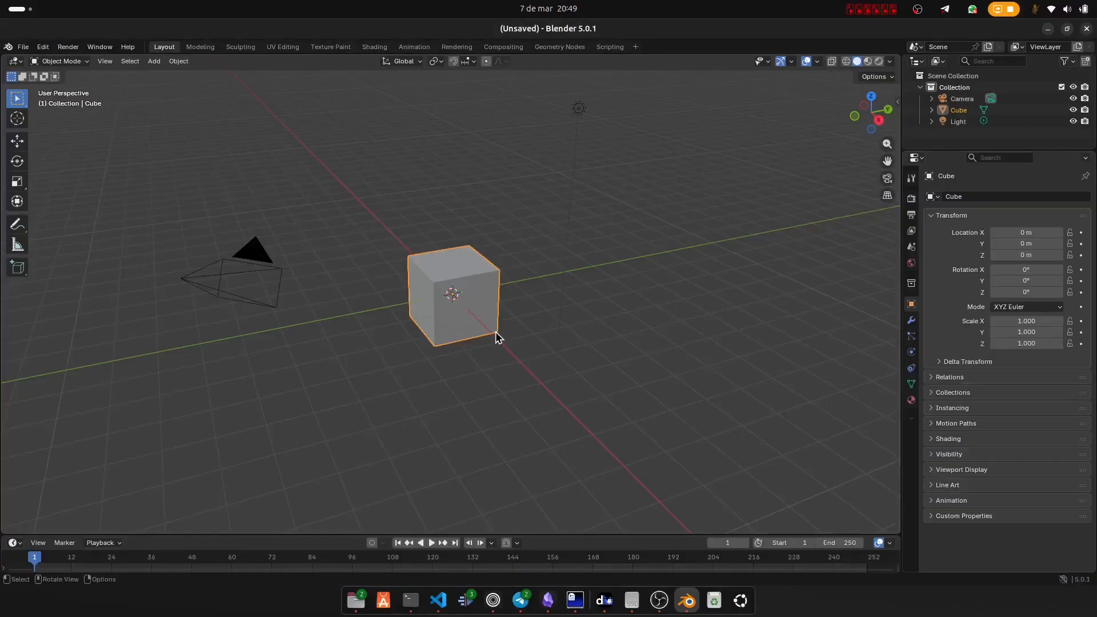
# Step: Delete the default cube and add a text object at the origin
pyautogui.press('Delete')
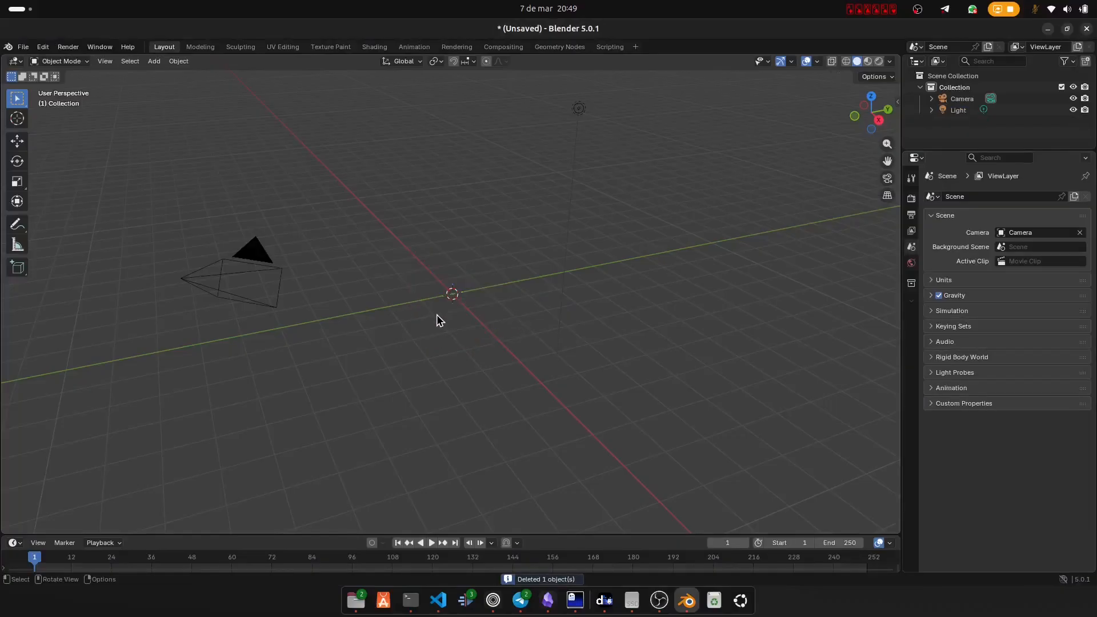
pyautogui.hotkey('shift', 'a')
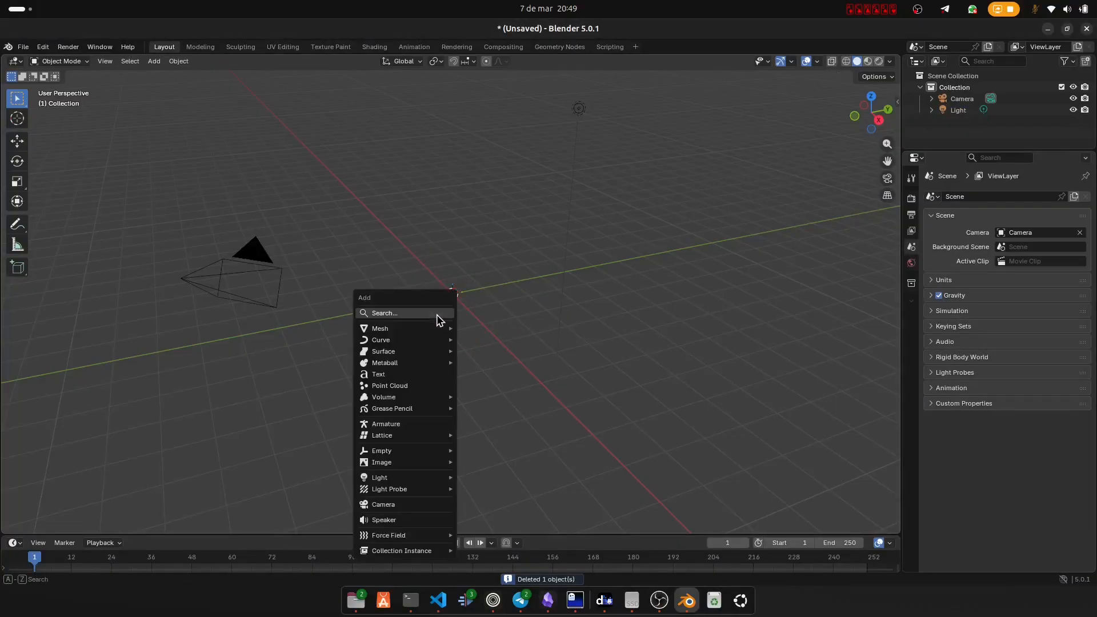
pyautogui.click(390, 375)
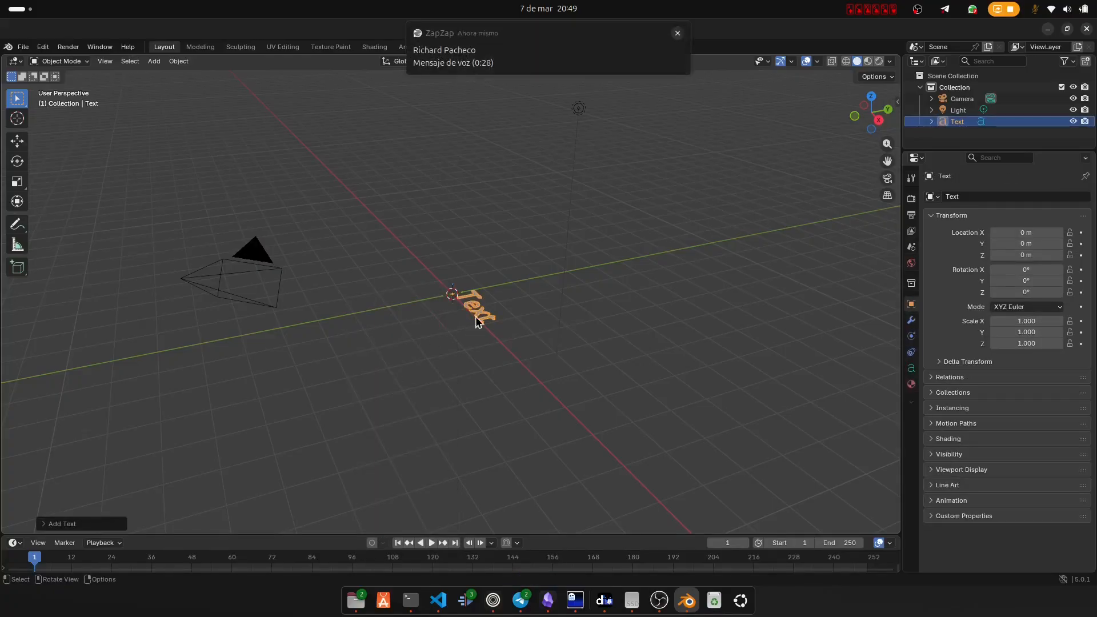
pyautogui.press('h')
pyautogui.press('a')
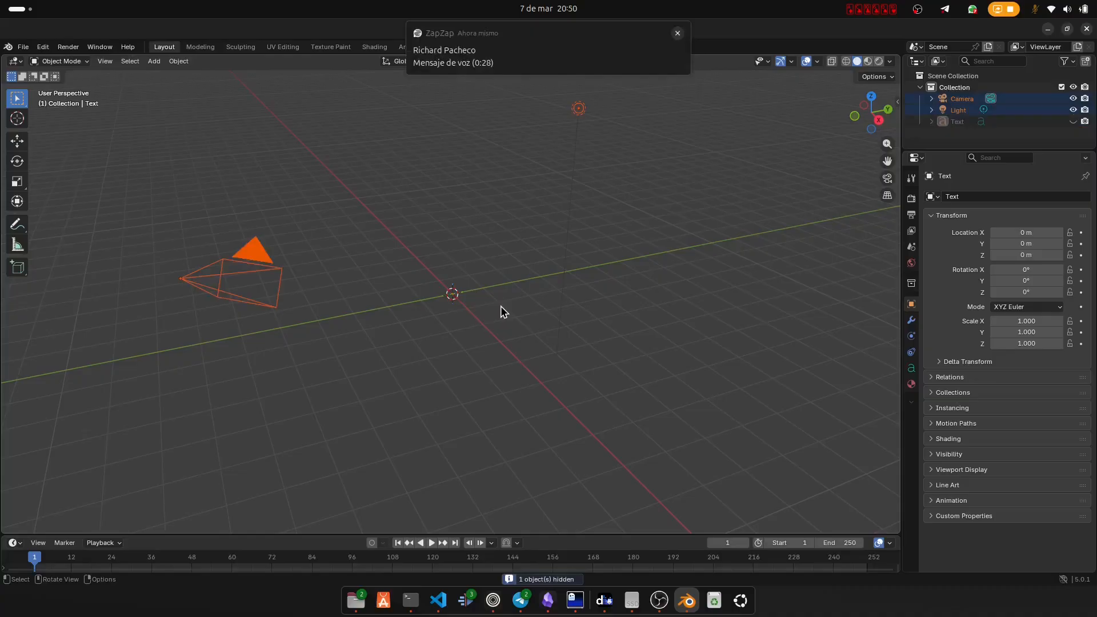
pyautogui.hotkey('alt', 'a')
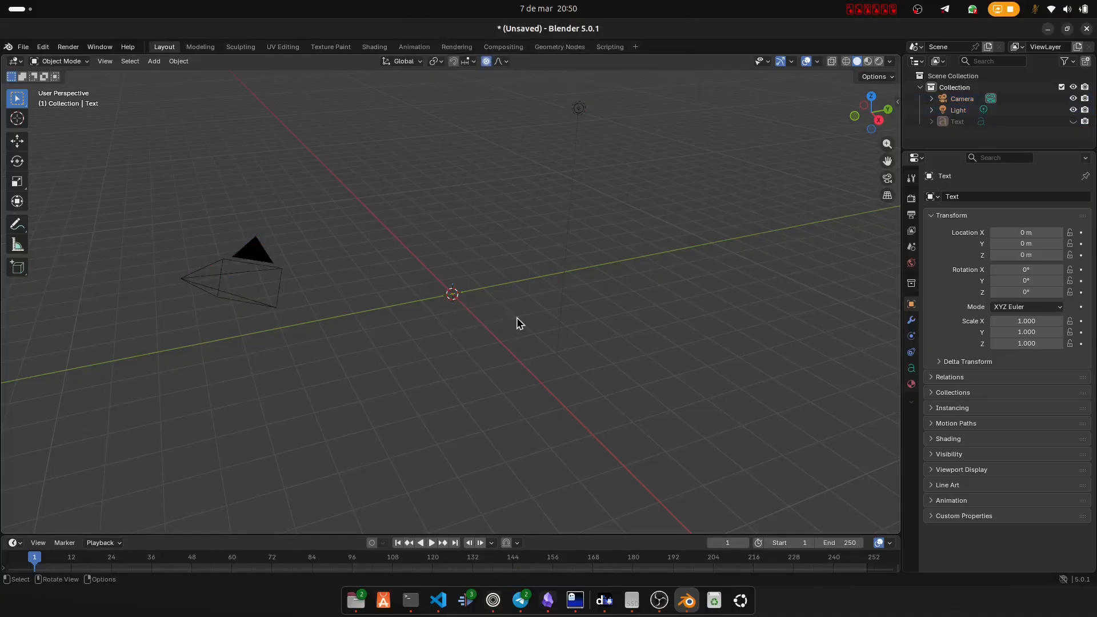
pyautogui.hotkey('ctrl', 'z')
pyautogui.hotkey('ctrl', 'z')
pyautogui.hotkey('ctrl', 'z')
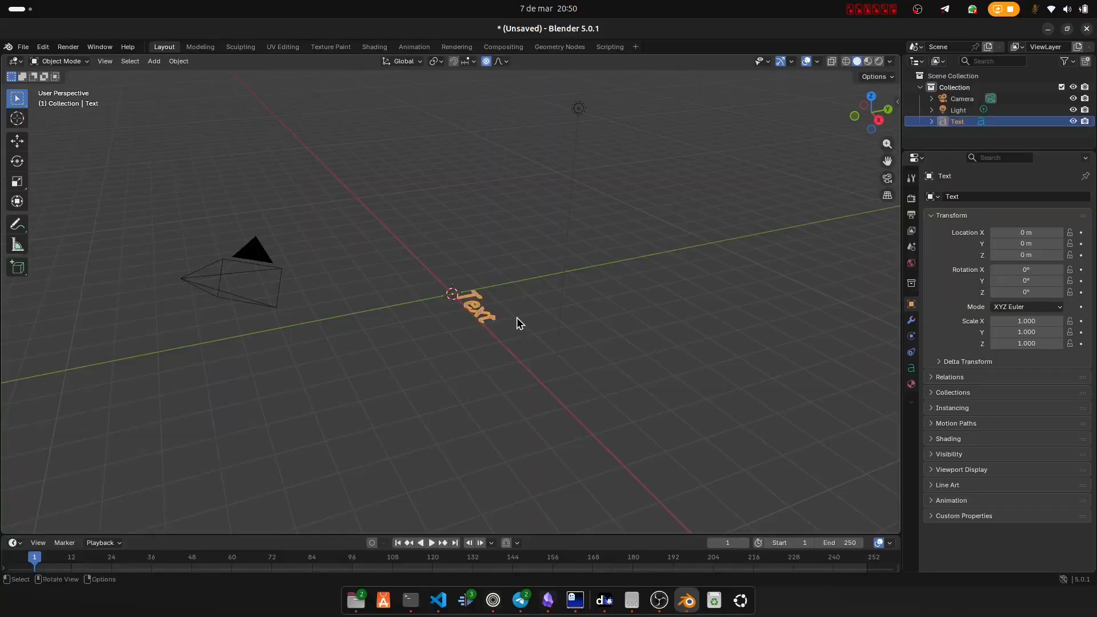
# Step: Enter edit mode on the text object and erase its default wording
pyautogui.press('Tab')
pyautogui.press('BackSpace')
pyautogui.press('BackSpace')
pyautogui.press('BackSpace')
pyautogui.press('BackSpace')
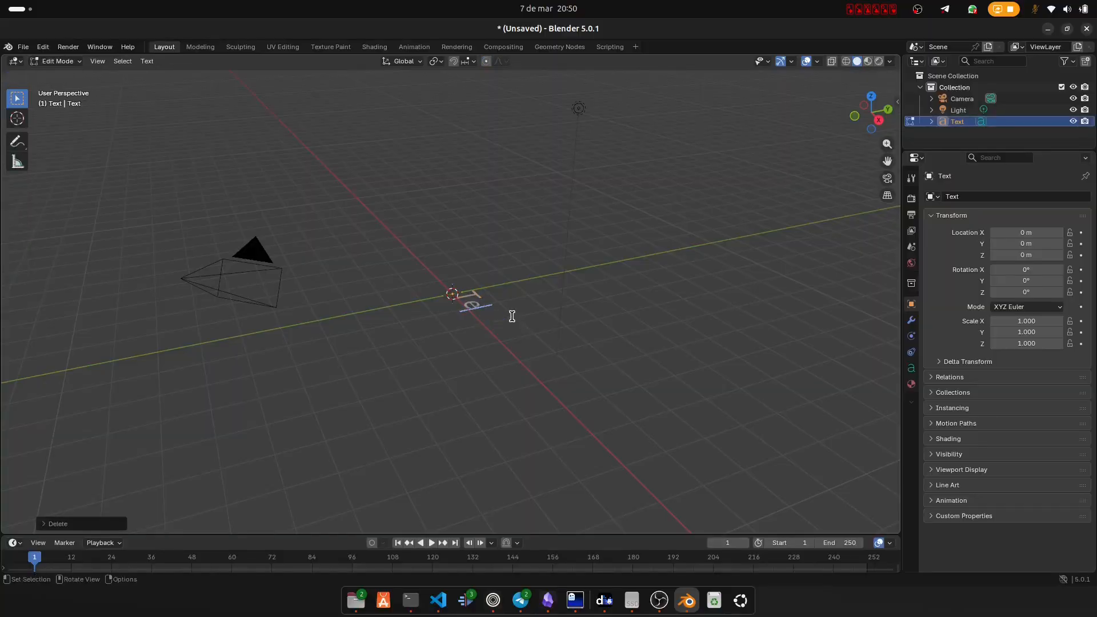
pyautogui.write('hola mundo')
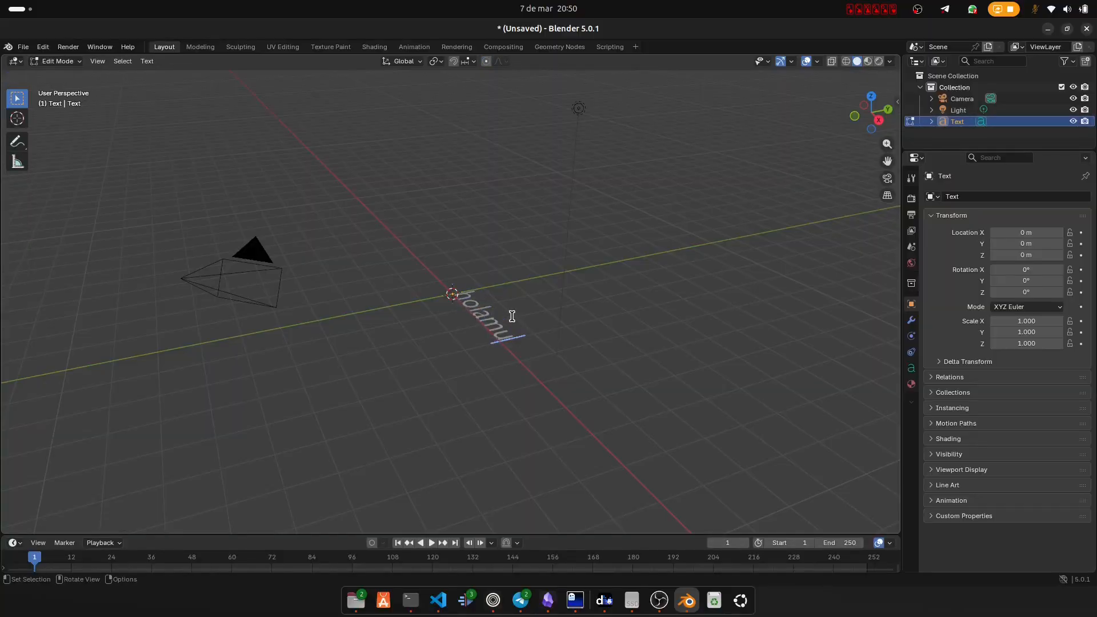
pyautogui.press('BackSpace')
pyautogui.press('BackSpace')
pyautogui.press('BackSpace')
pyautogui.press('BackSpace')
pyautogui.press('BackSpace')
pyautogui.press('BackSpace')
pyautogui.press('BackSpace')
pyautogui.press('BackSpace')
pyautogui.press('BackSpace')
pyautogui.press('BackSpace')
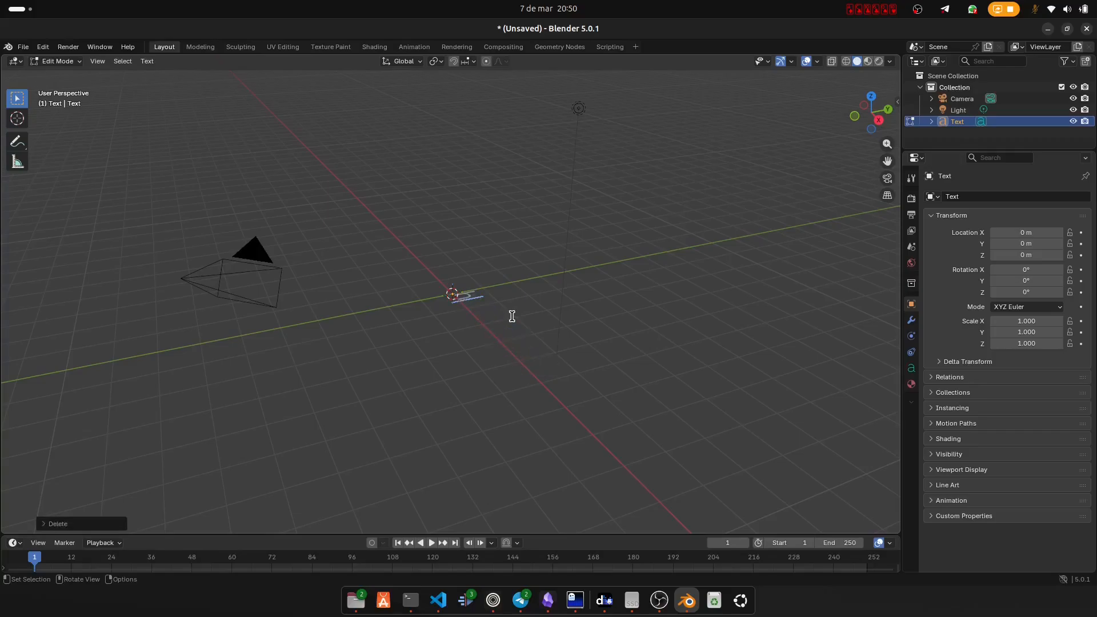
pyautogui.write('MAÑAAA')
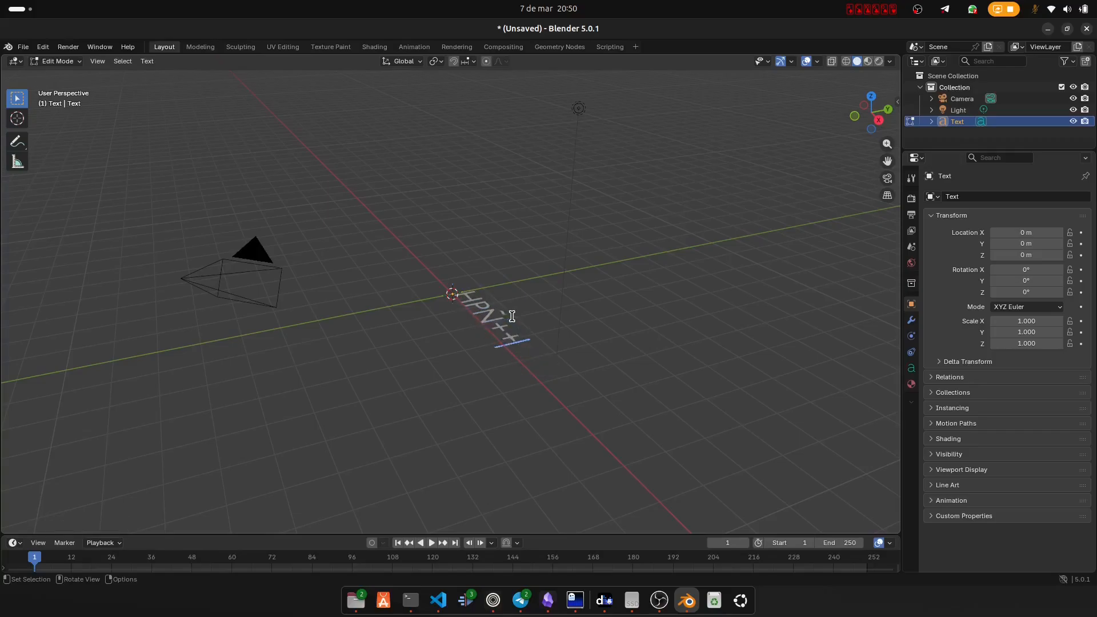
pyautogui.press('BackSpace')
pyautogui.press('BackSpace')
pyautogui.press('BackSpace')
pyautogui.press('BackSpace')
pyautogui.press('BackSpace')
pyautogui.press('BackSpace')
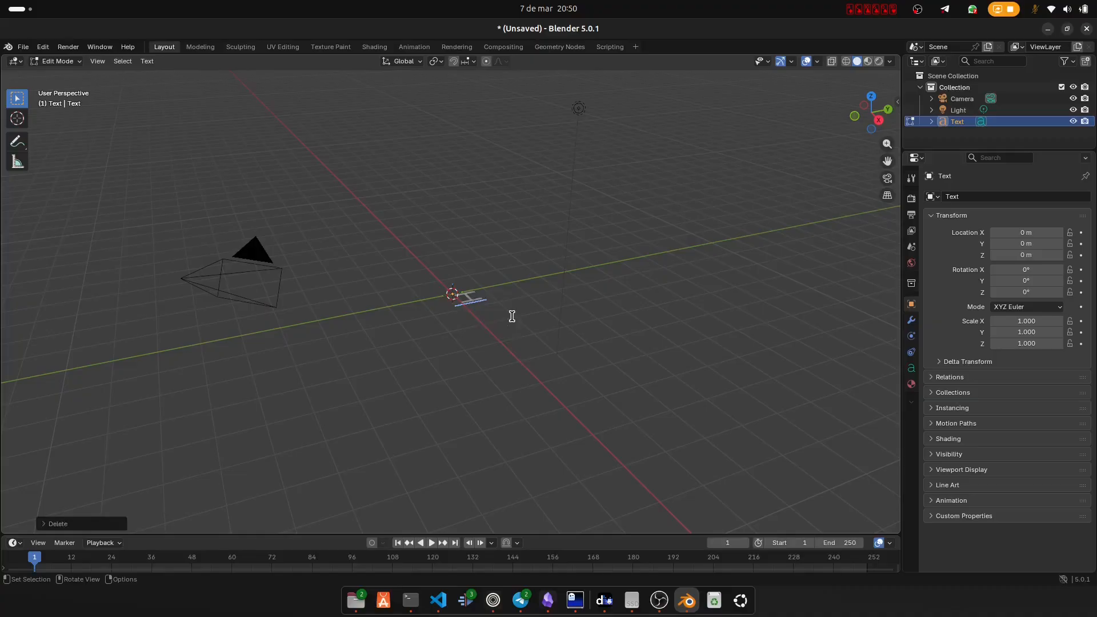
# Step: Enter HOLAMUNDO as the text object's wording and return to object mode
pyautogui.write('HOLAMUNDO')
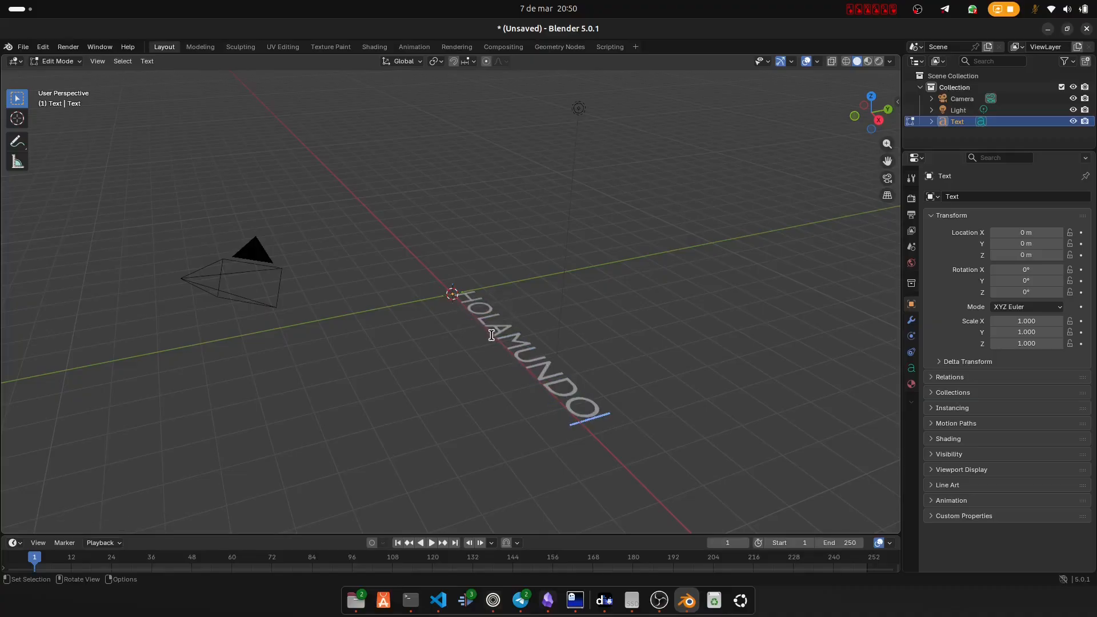
pyautogui.press('Tab')
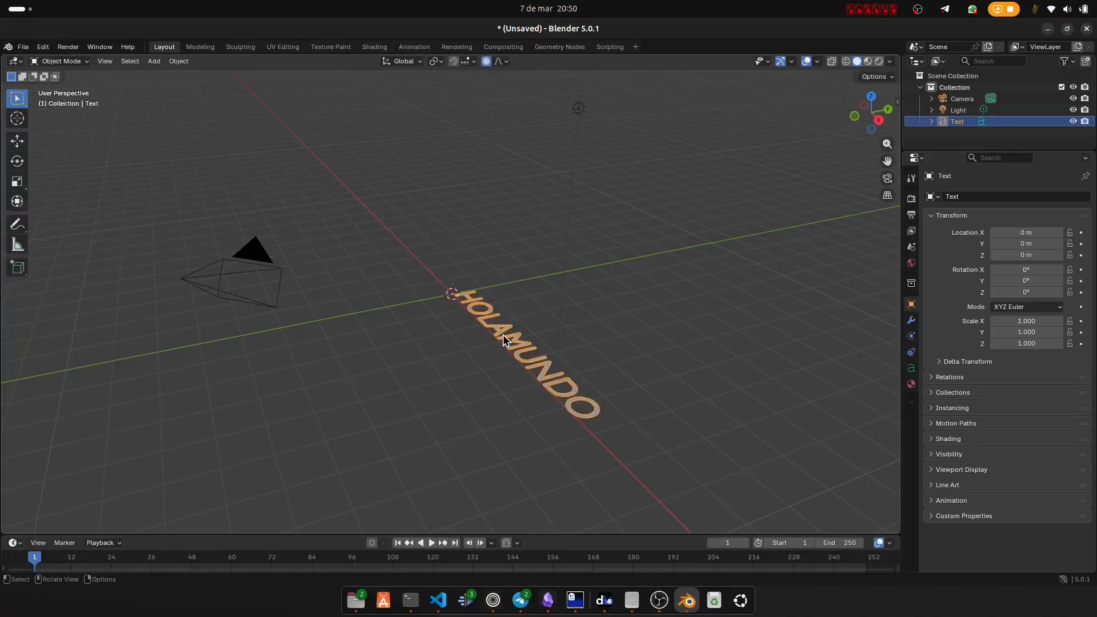
# Step: Rotate the HOLAMUNDO text about the global X axis by about 91° so it stands upright
pyautogui.press('r')
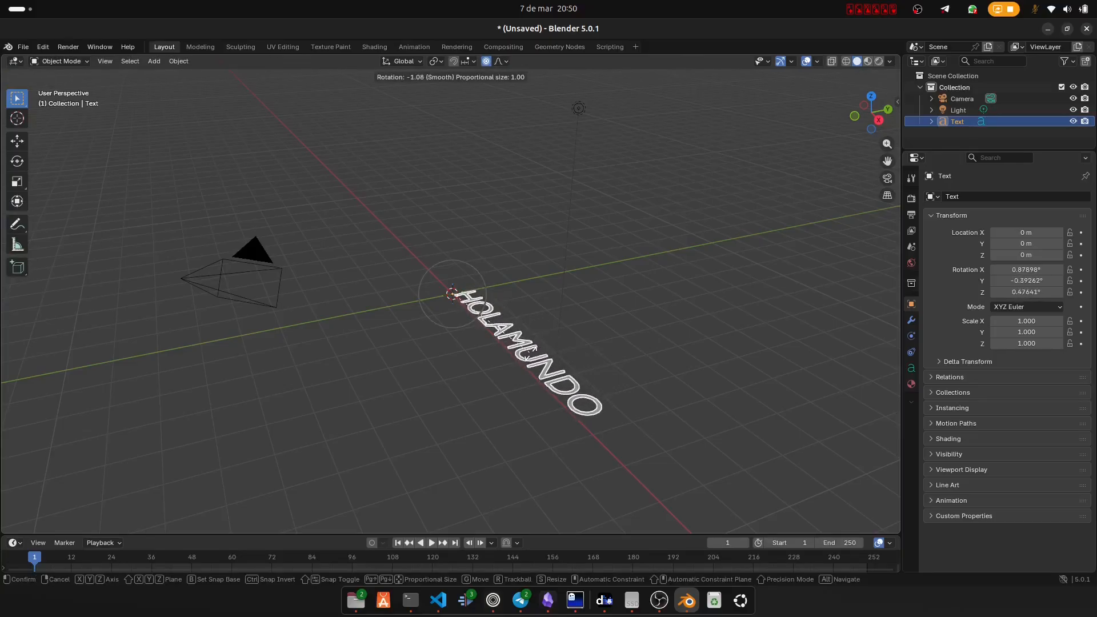
pyautogui.click(530, 354)
pyautogui.press('x')
pyautogui.click(473, 354)
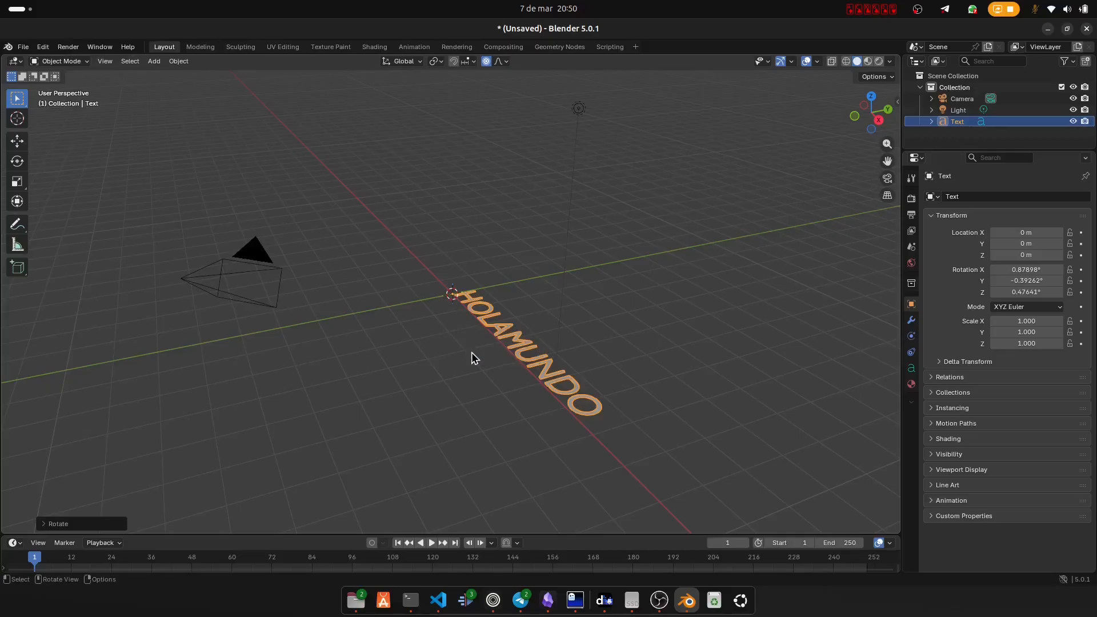
pyautogui.press('r')
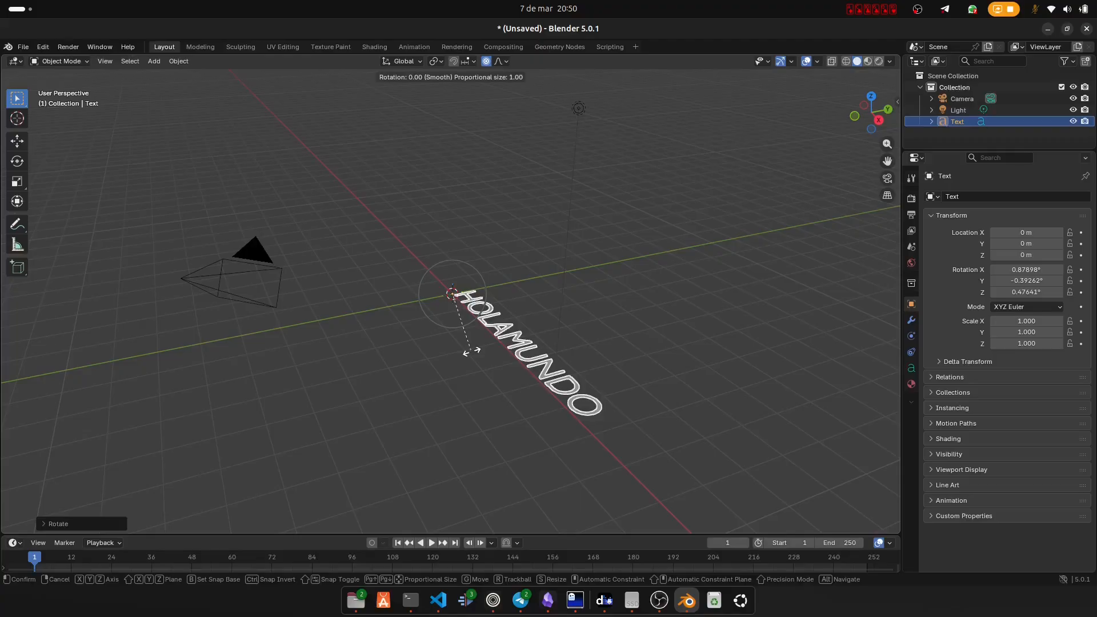
pyautogui.press('x')
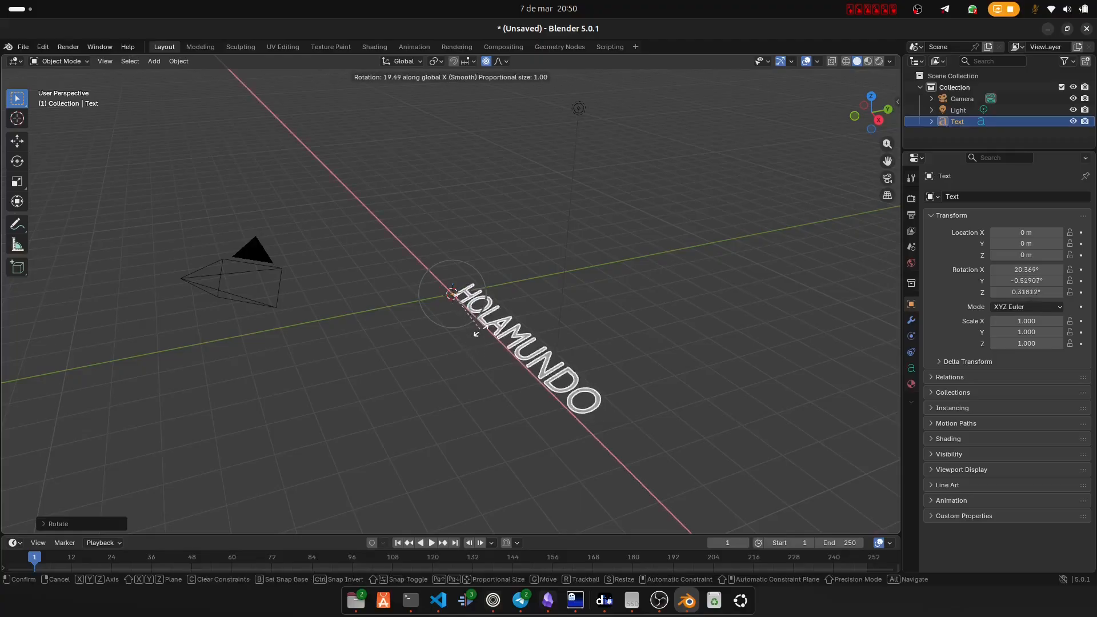
pyautogui.click(518, 270)
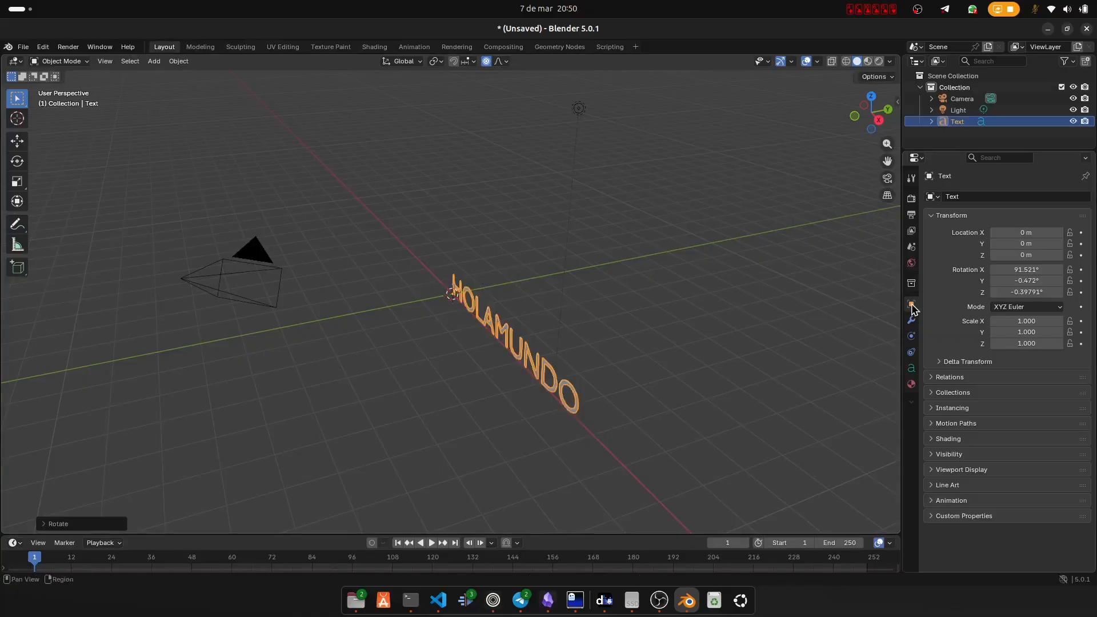
# Step: Look through the scene camera to check how it frames the text, and return to the perspective view
pyautogui.click(240, 281)
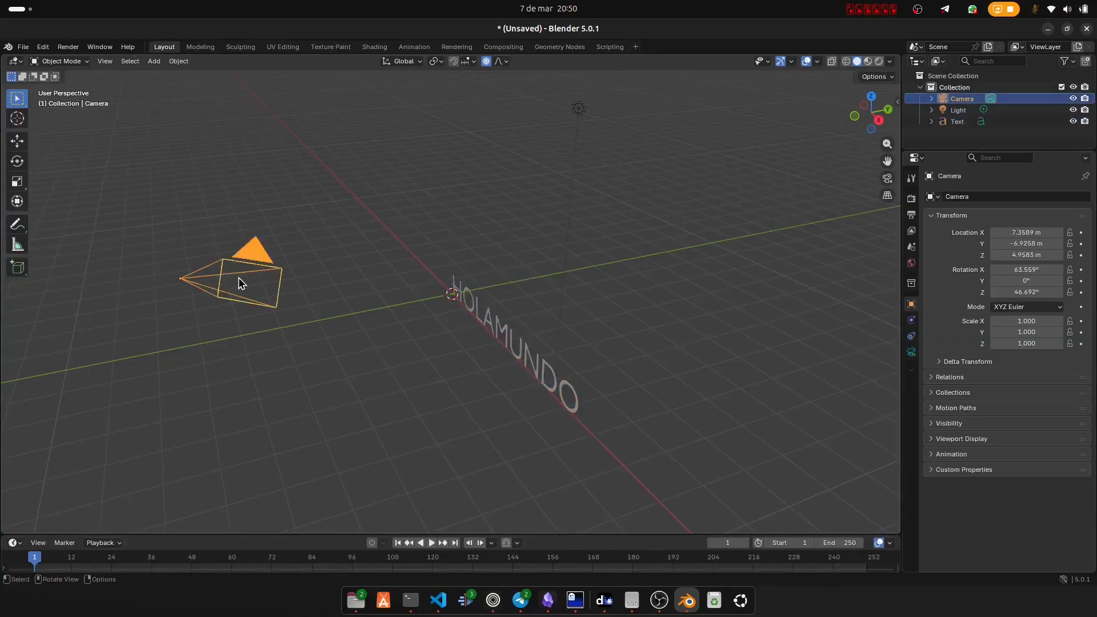
pyautogui.click(875, 76)
pyautogui.click(893, 179)
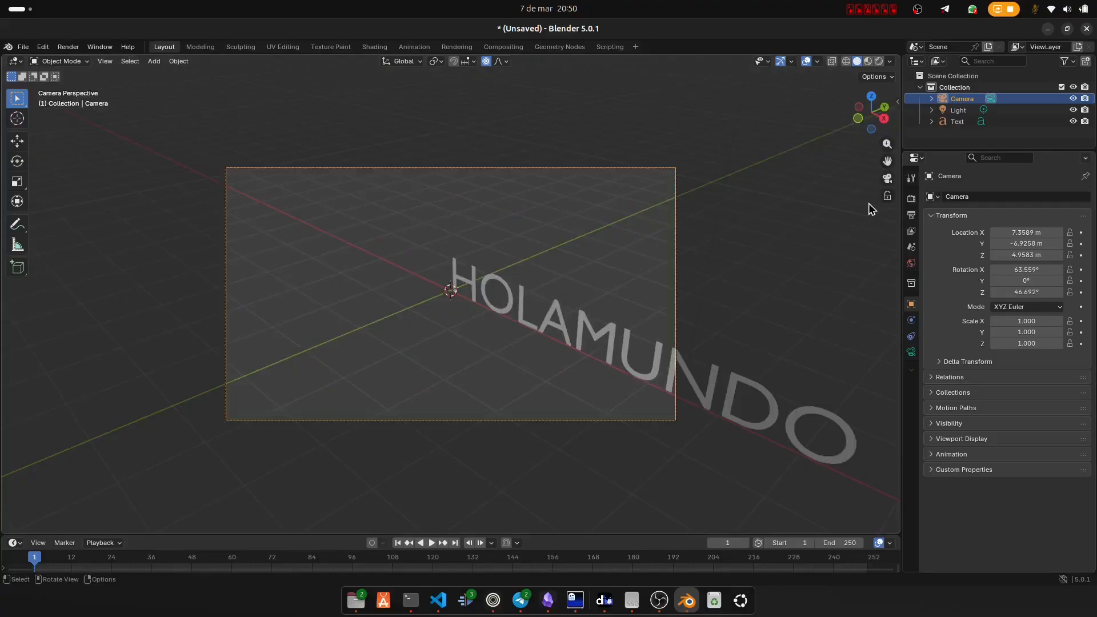
pyautogui.click(892, 79)
pyautogui.click(539, 314)
pyautogui.moveTo(538, 314); pyautogui.dragTo(538, 314, button='middle')
pyautogui.click(591, 344)
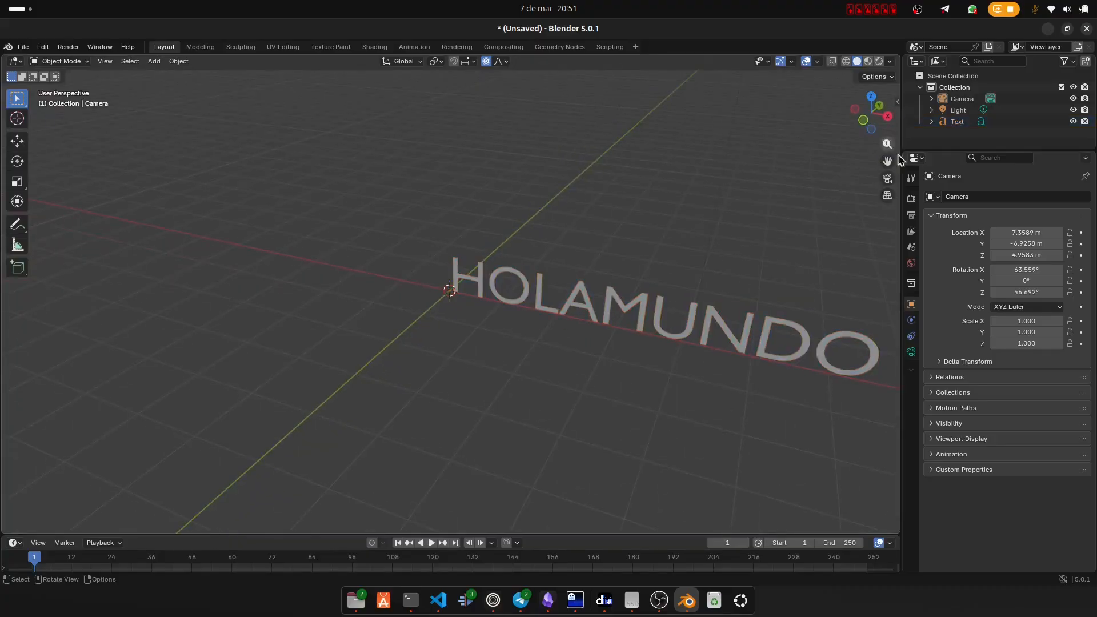
# Step: Set the HOLAMUNDO text's horizontal paragraph alignment to Center
pyautogui.click(715, 346)
pyautogui.moveTo(715, 346); pyautogui.dragTo(715, 347, button='middle')
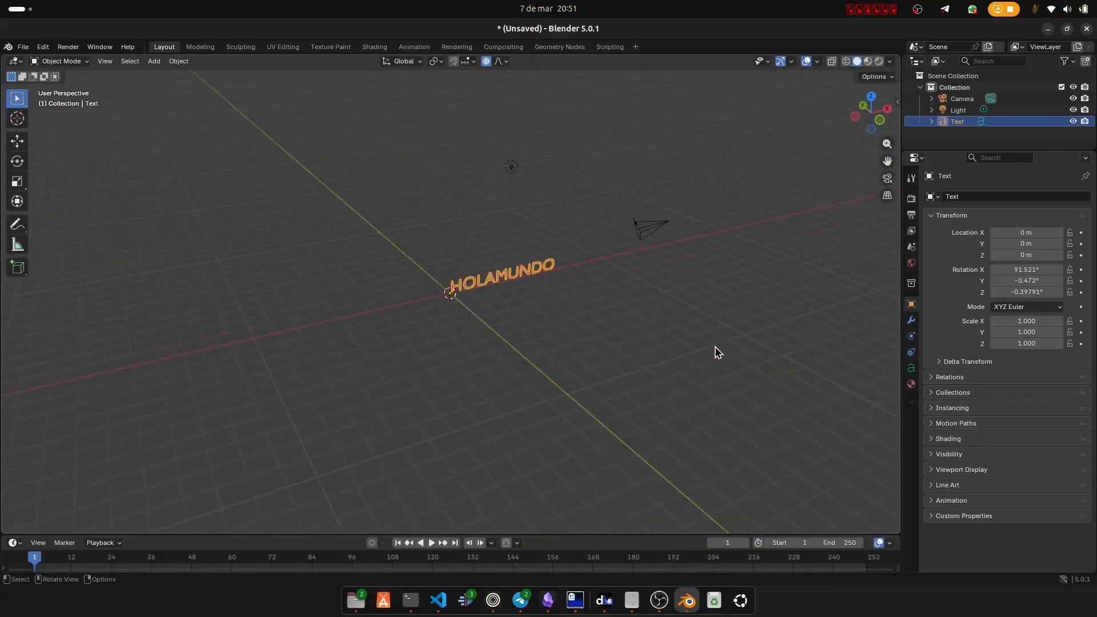
pyautogui.scroll(5, 715, 347)
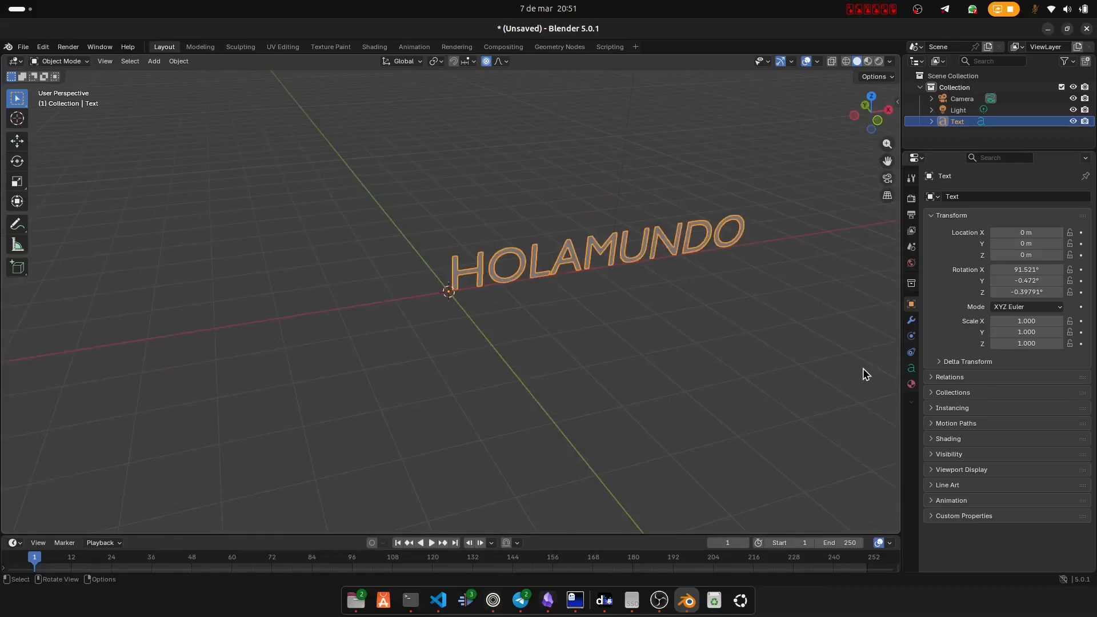
pyautogui.click(911, 369)
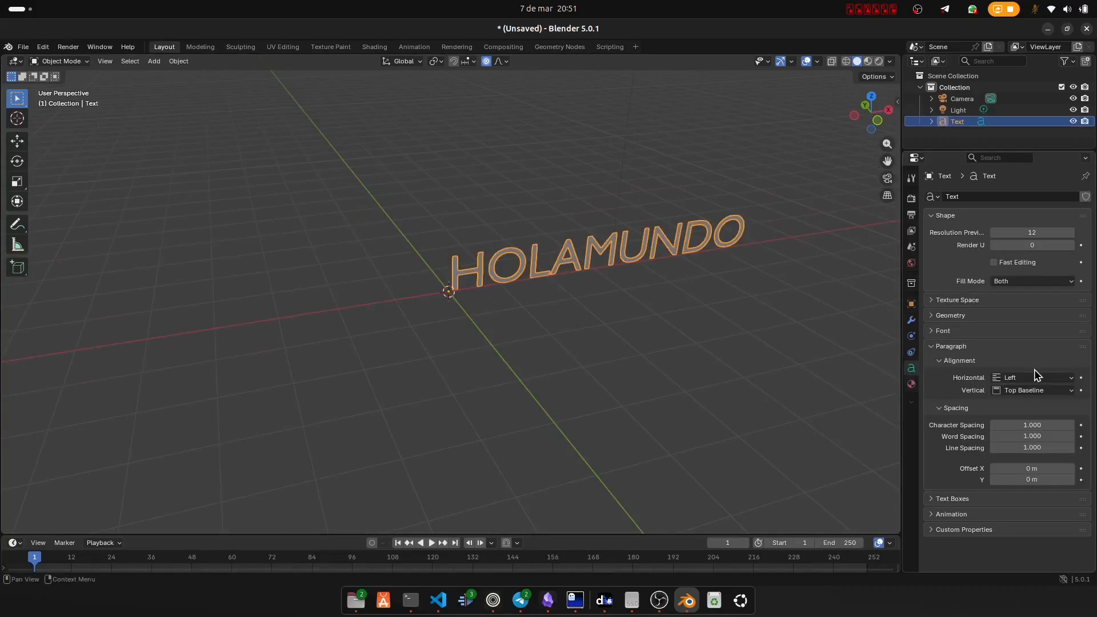
pyautogui.click(1071, 379)
pyautogui.click(1026, 404)
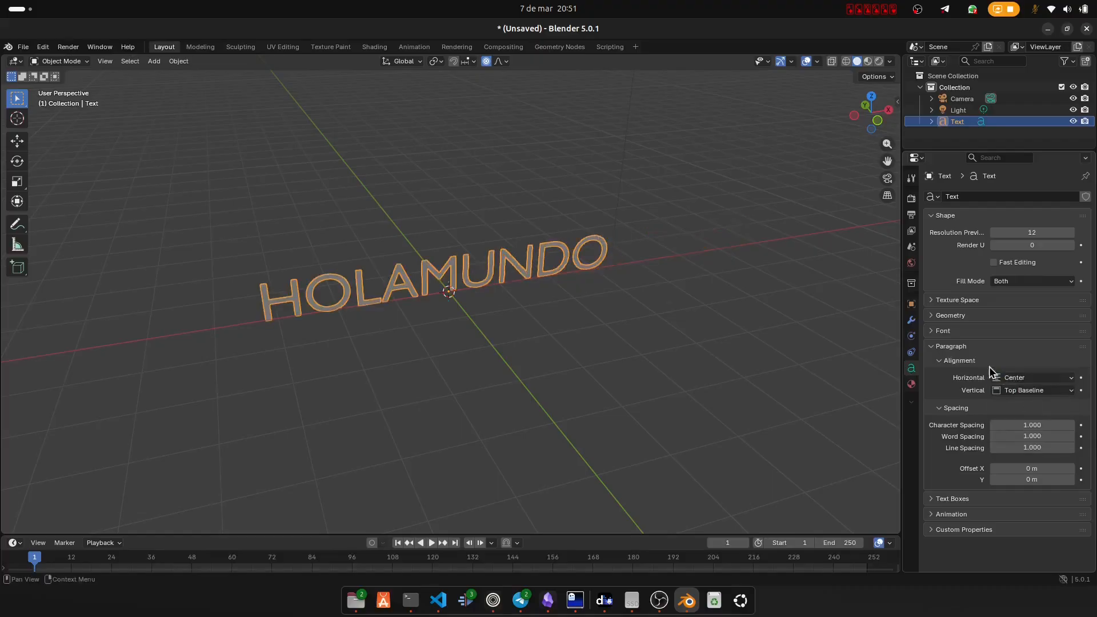
# Step: Give the text thickness by setting its geometry Extrude to 0.15 m
pyautogui.click(942, 333)
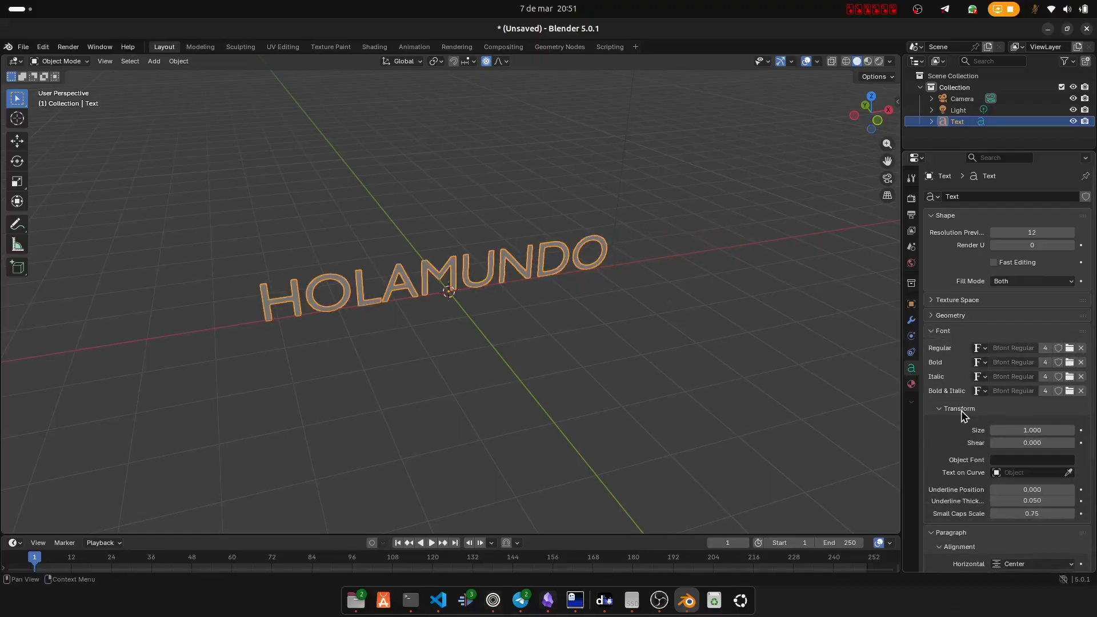
pyautogui.click(935, 334)
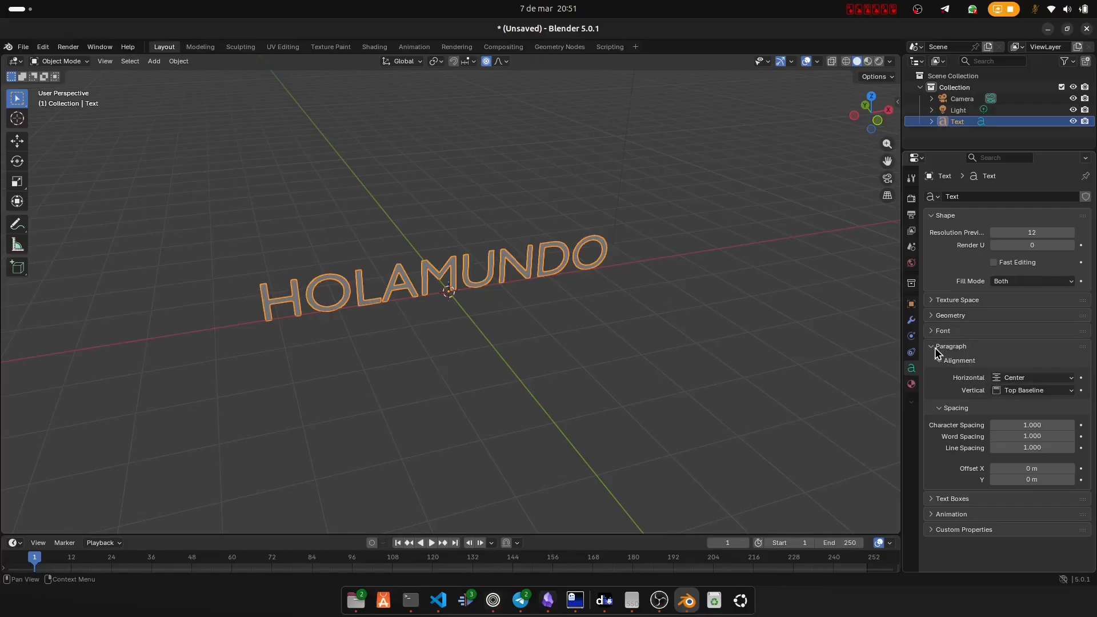
pyautogui.click(931, 316)
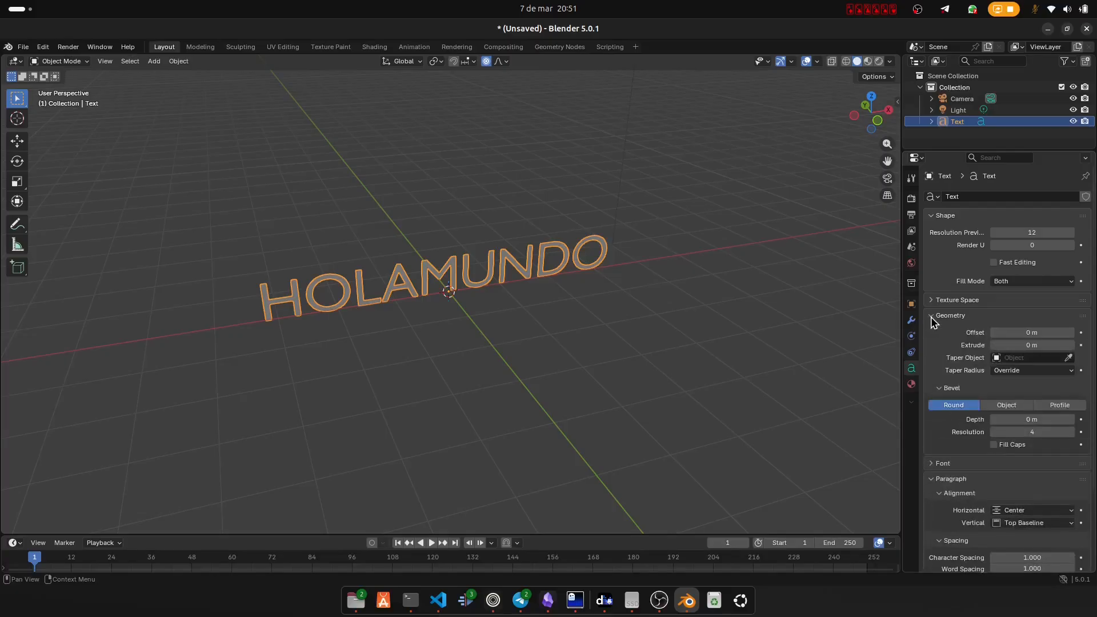
pyautogui.moveTo(1071, 345); pyautogui.dragTo(1074, 347)
pyautogui.click(1073, 345)
pyautogui.click(1072, 345)
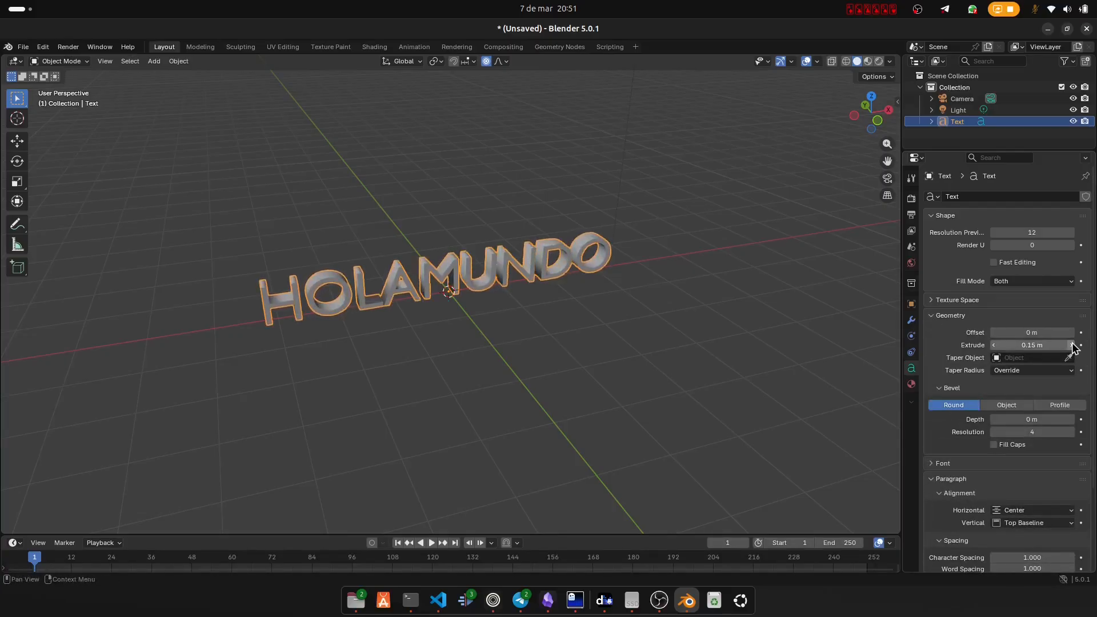
# Step: Lock the camera to the view and orbit the camera view so it frames the text from the front
pyautogui.click(887, 178)
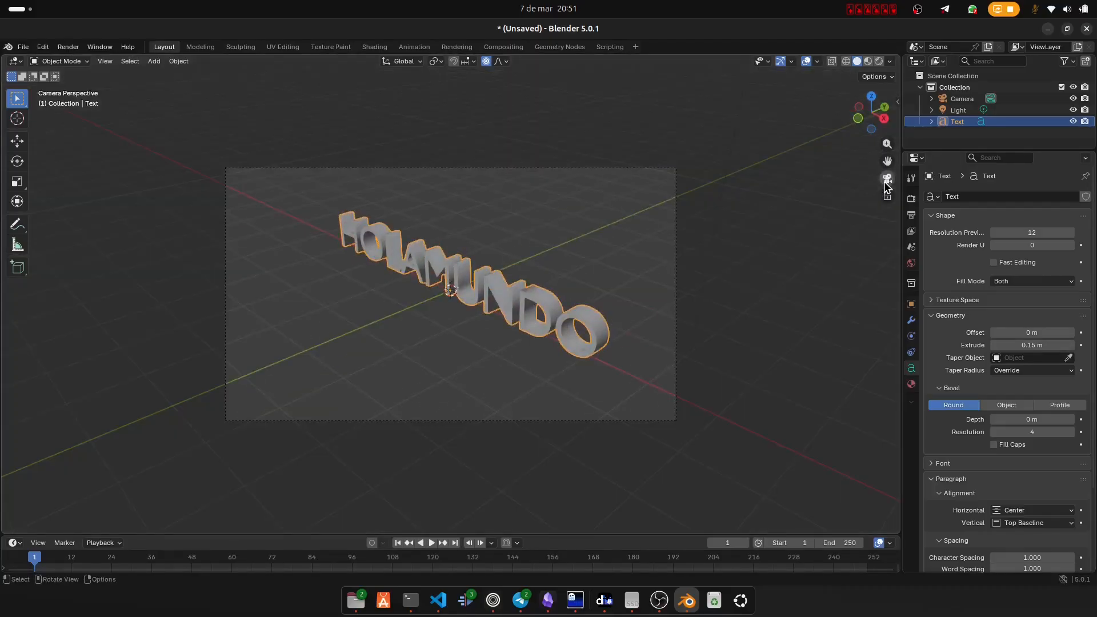
pyautogui.click(576, 284)
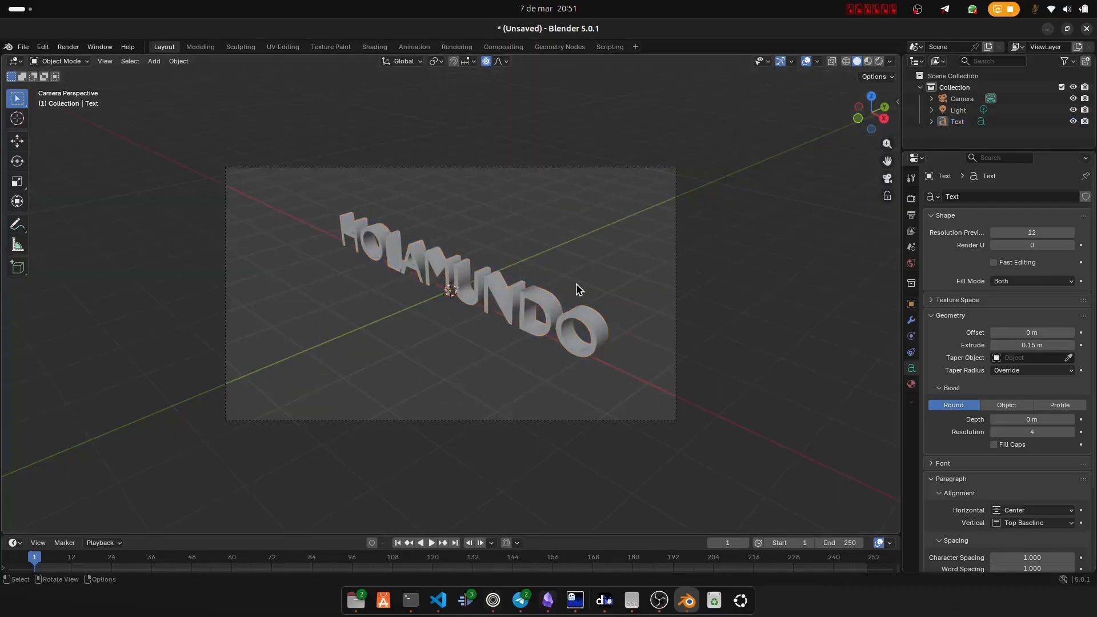
pyautogui.click(897, 102)
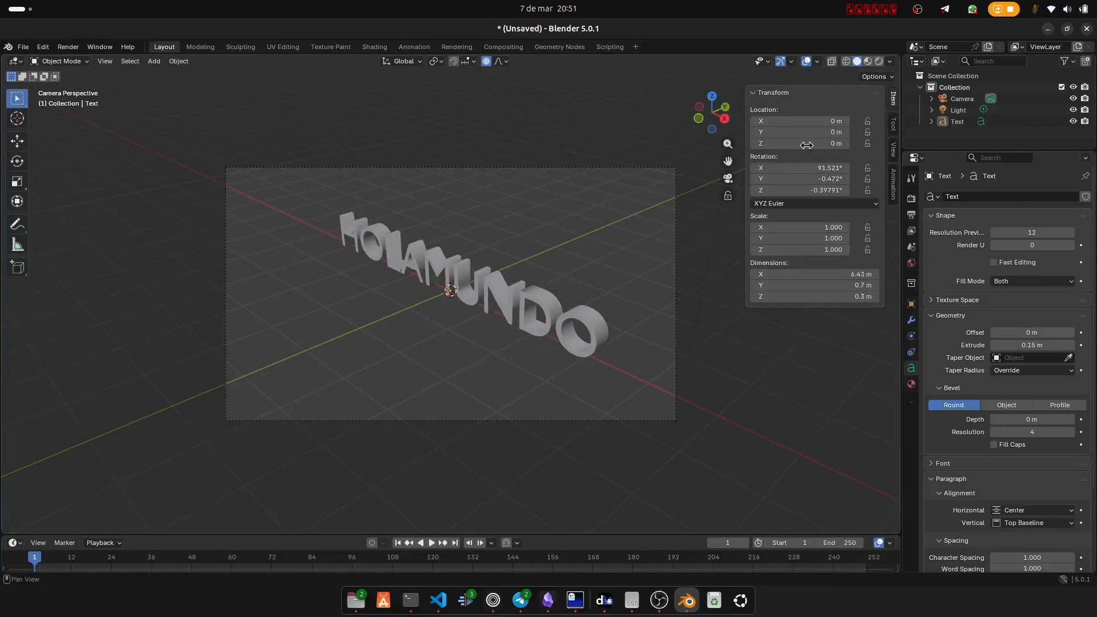
pyautogui.click(894, 149)
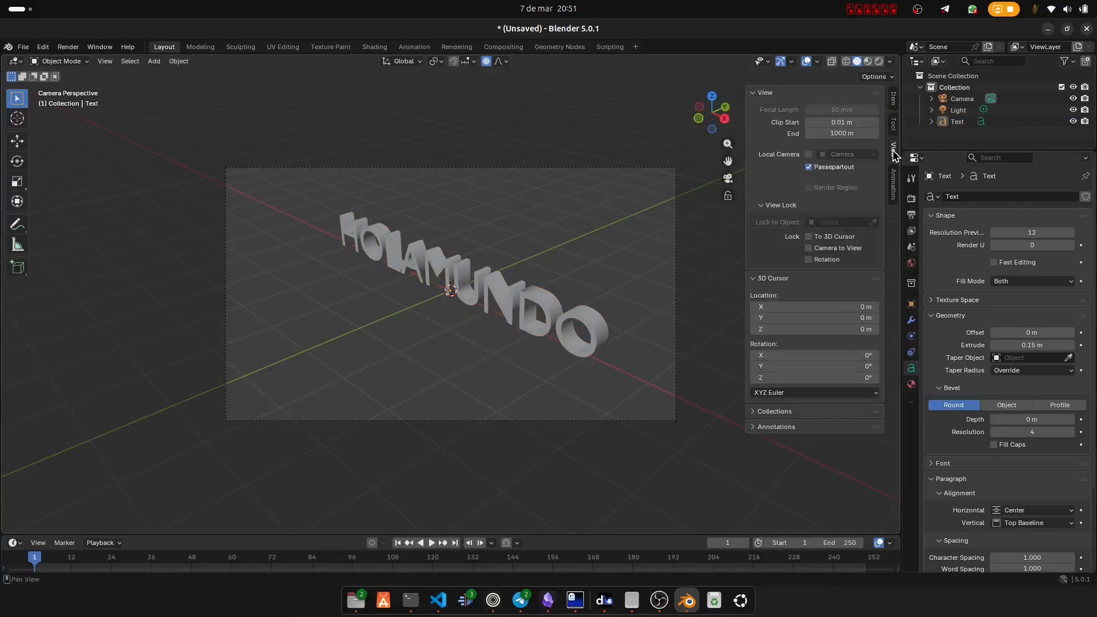
pyautogui.click(809, 249)
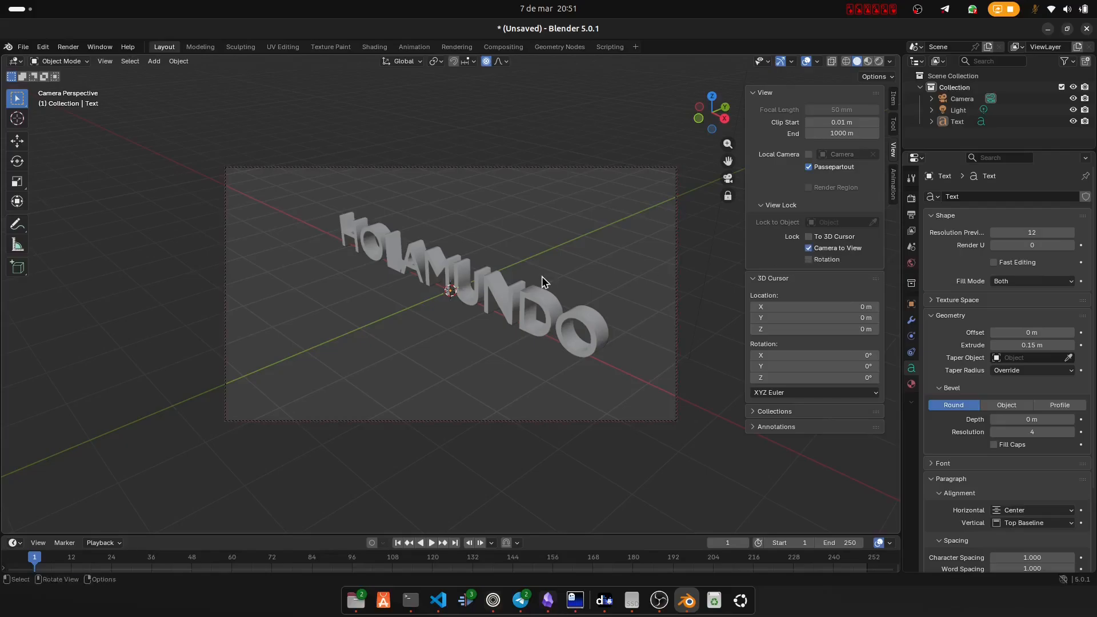
pyautogui.moveTo(543, 282); pyautogui.dragTo(543, 281, button='middle')
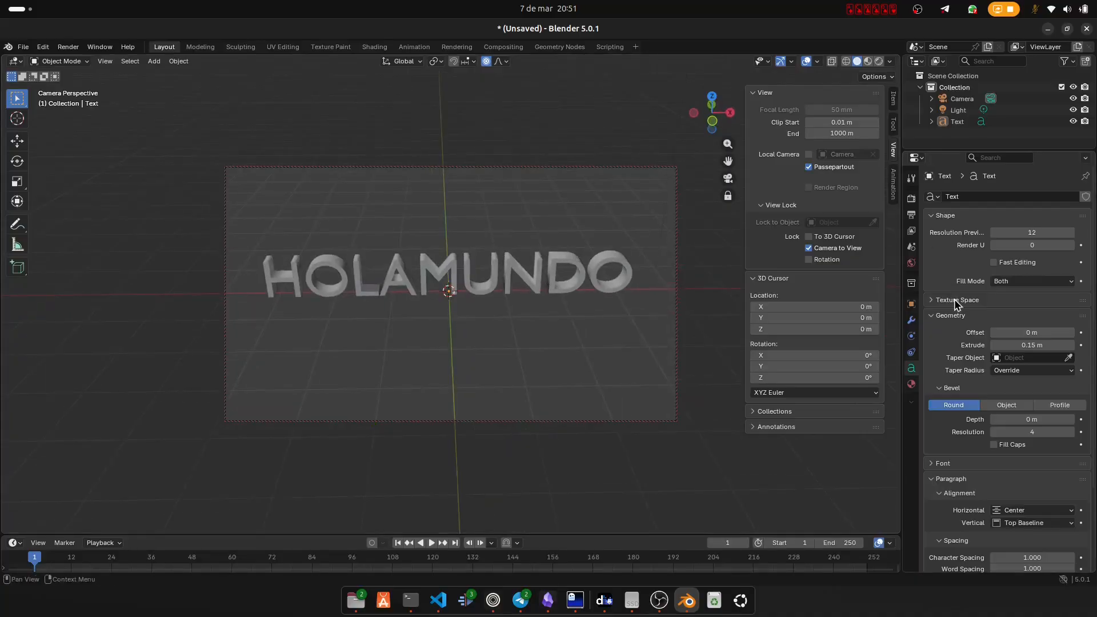
# Step: Add a new material to the HOLAMUNDO text and set its base color to periwinkle blue, hex #747FE7FF
pyautogui.click(912, 263)
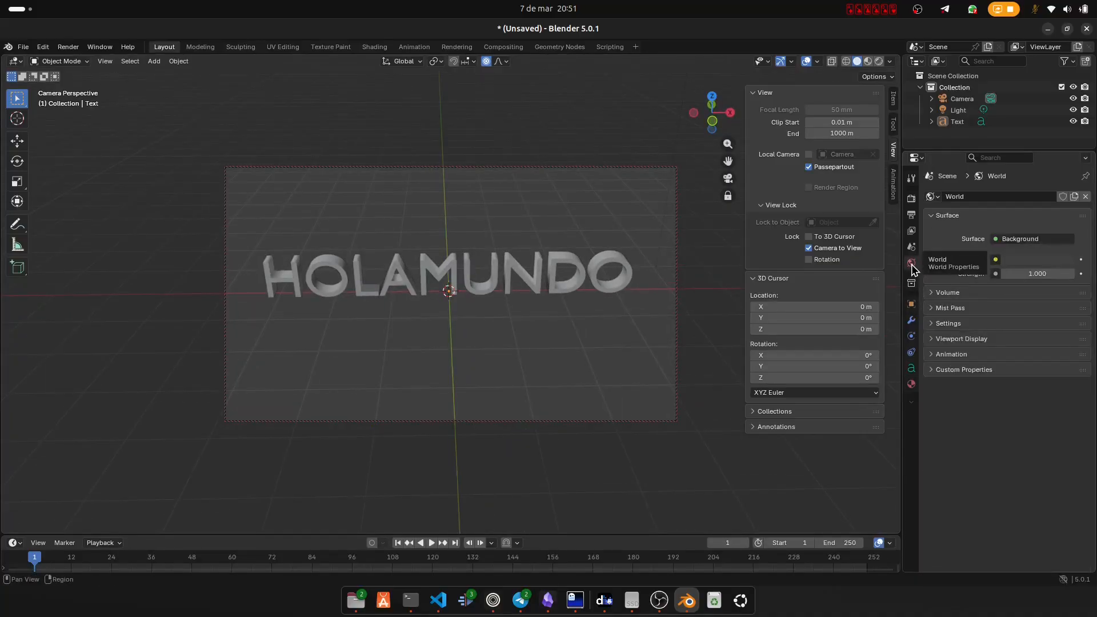
pyautogui.click(912, 387)
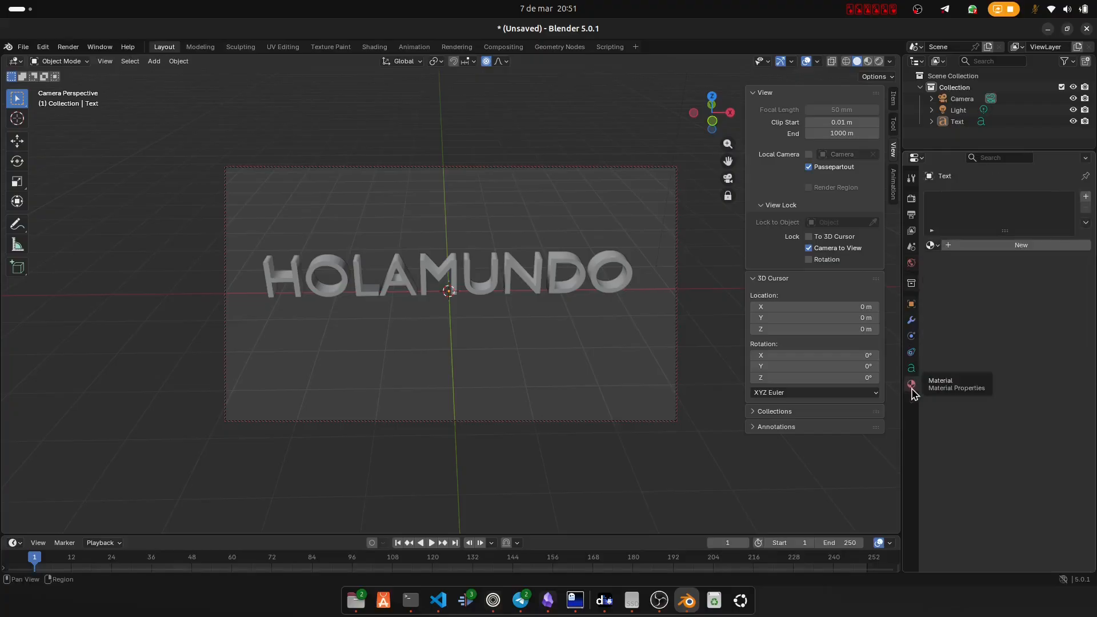
pyautogui.click(950, 245)
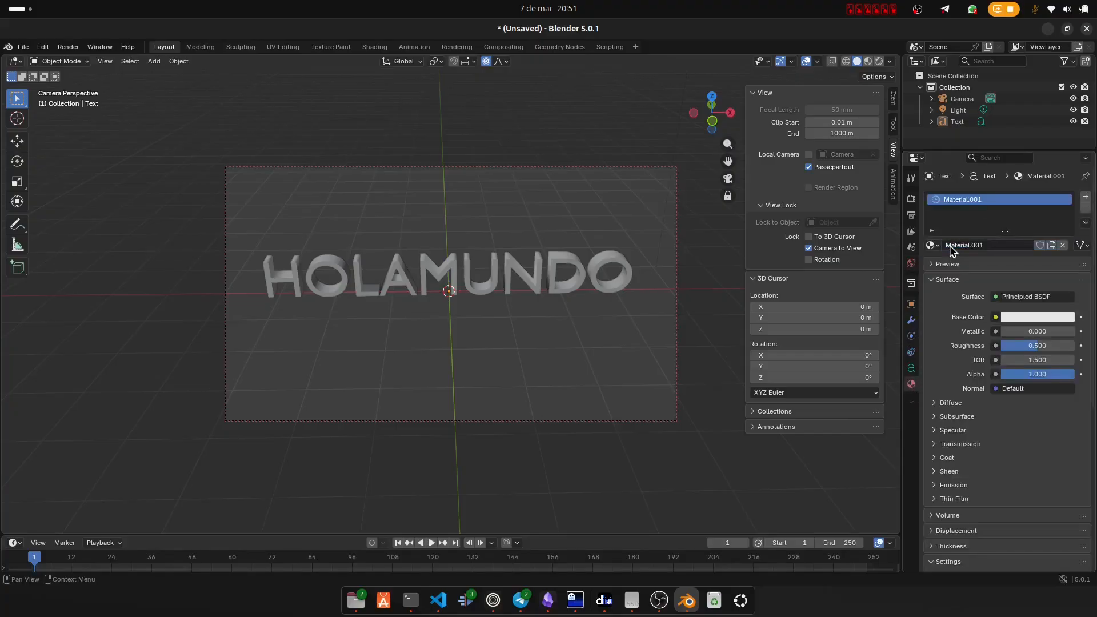
pyautogui.click(1029, 313)
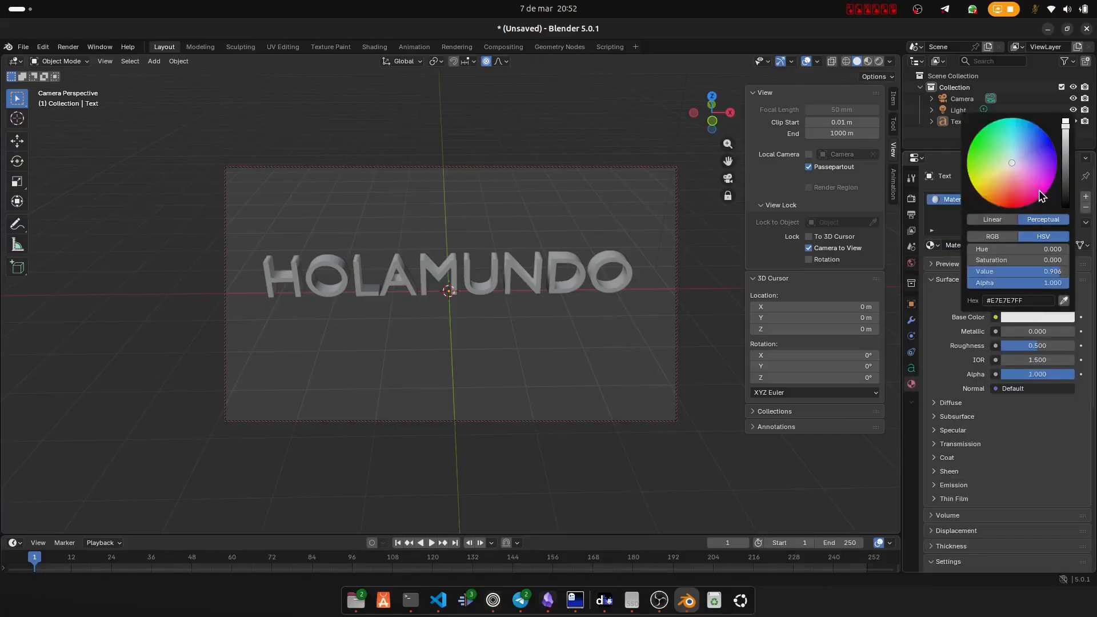
pyautogui.click(1045, 152)
pyautogui.click(1037, 142)
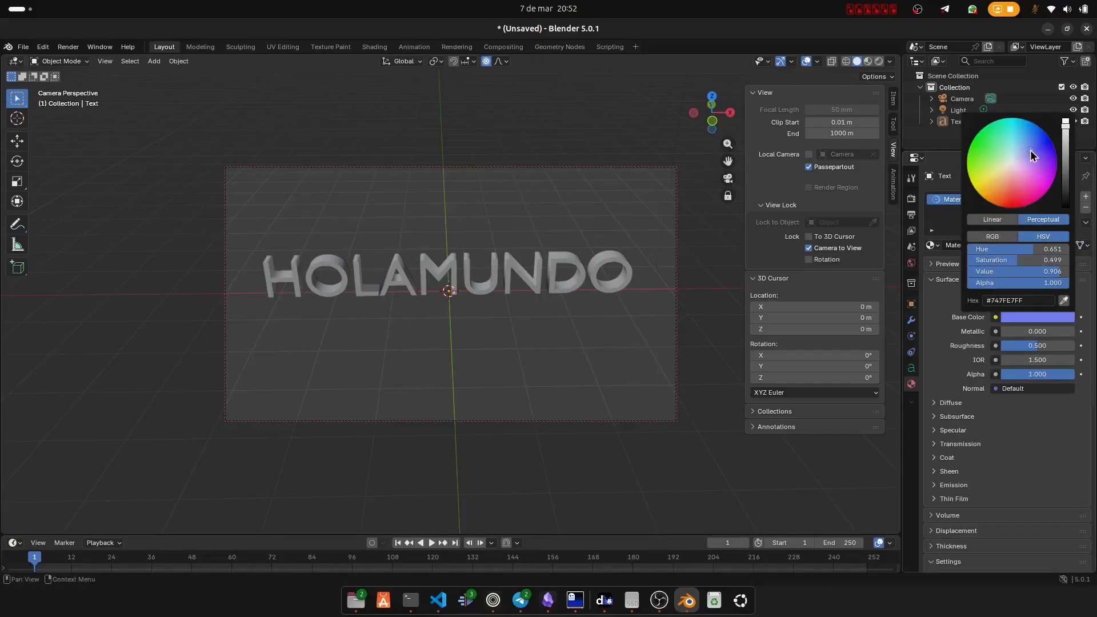
pyautogui.click(1021, 444)
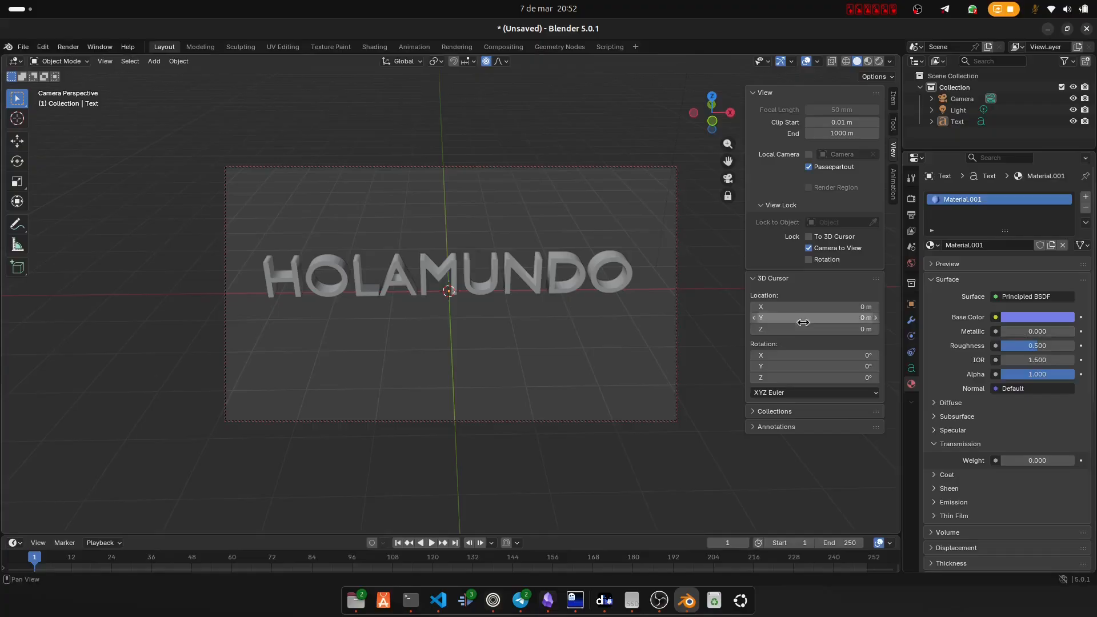
# Step: Compare the text's blue material in Rendered and Material Preview shading, and leave the viewport in Material Preview
pyautogui.click(868, 61)
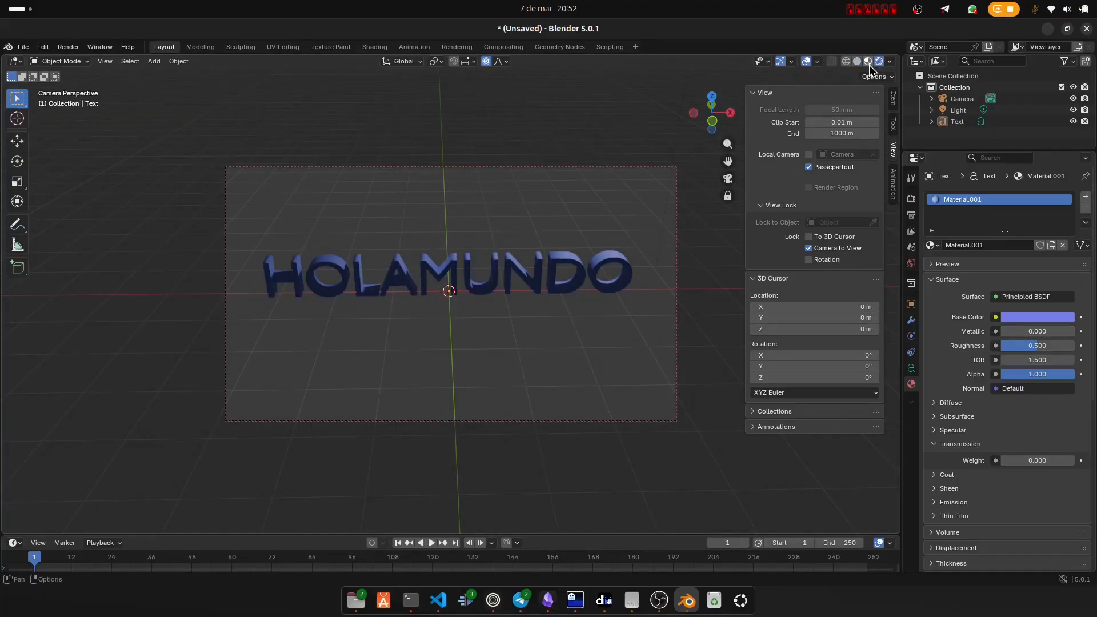
pyautogui.click(890, 63)
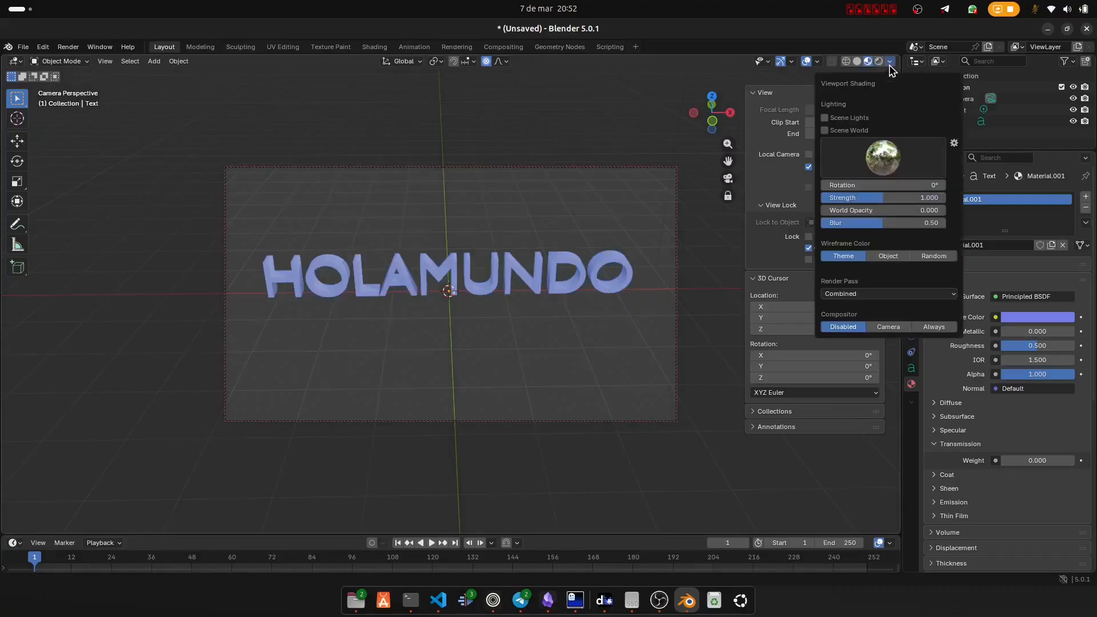
pyautogui.click(879, 61)
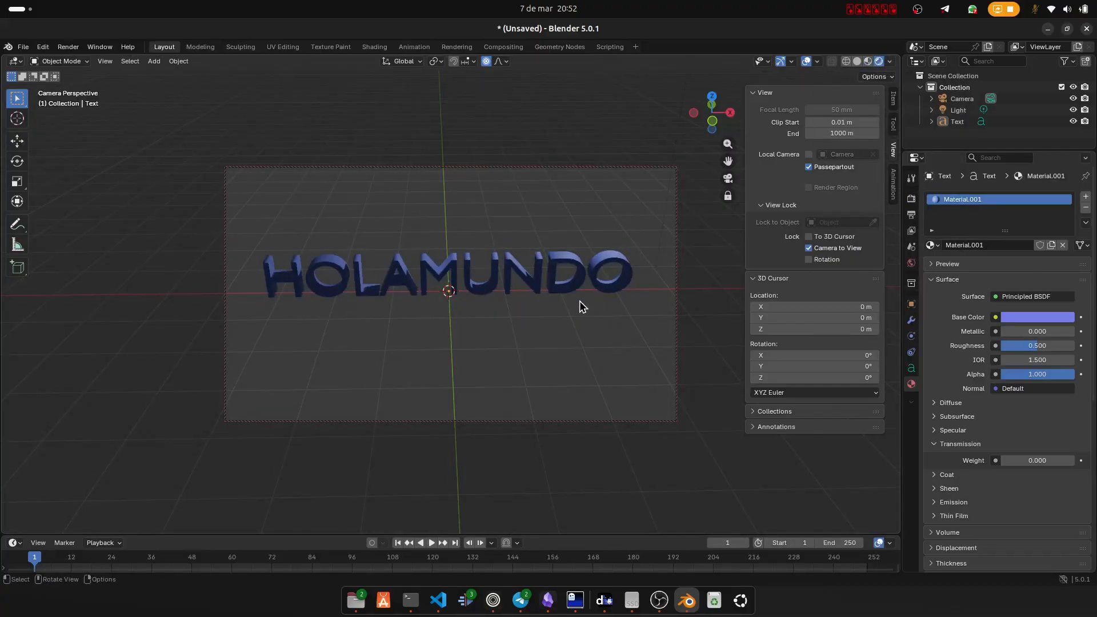
pyautogui.moveTo(579, 300); pyautogui.dragTo(580, 300, button='middle')
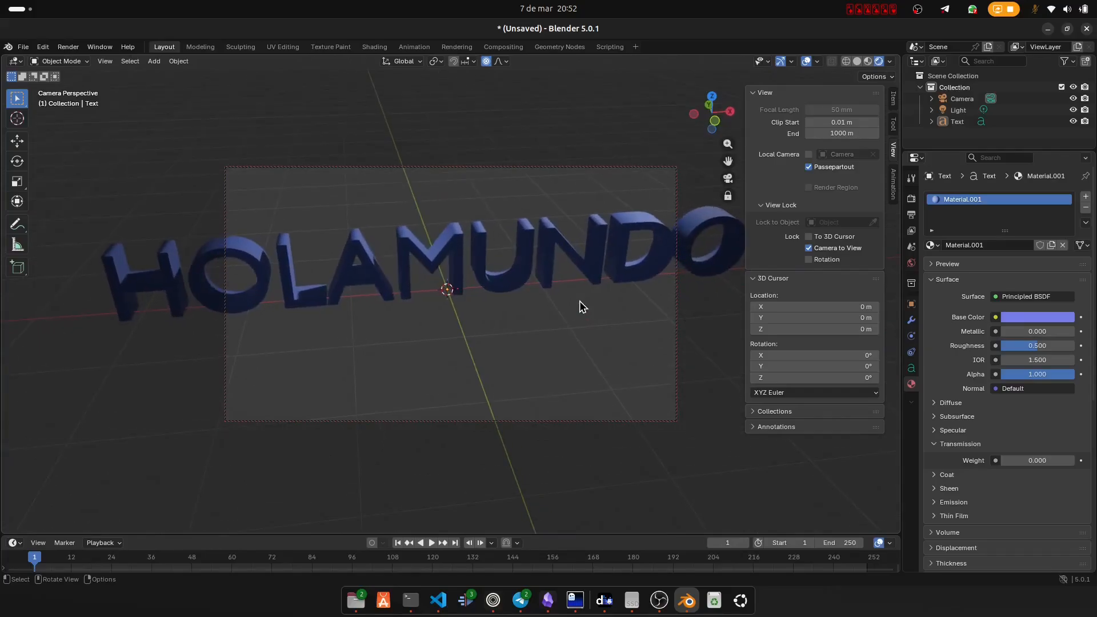
pyautogui.click(867, 61)
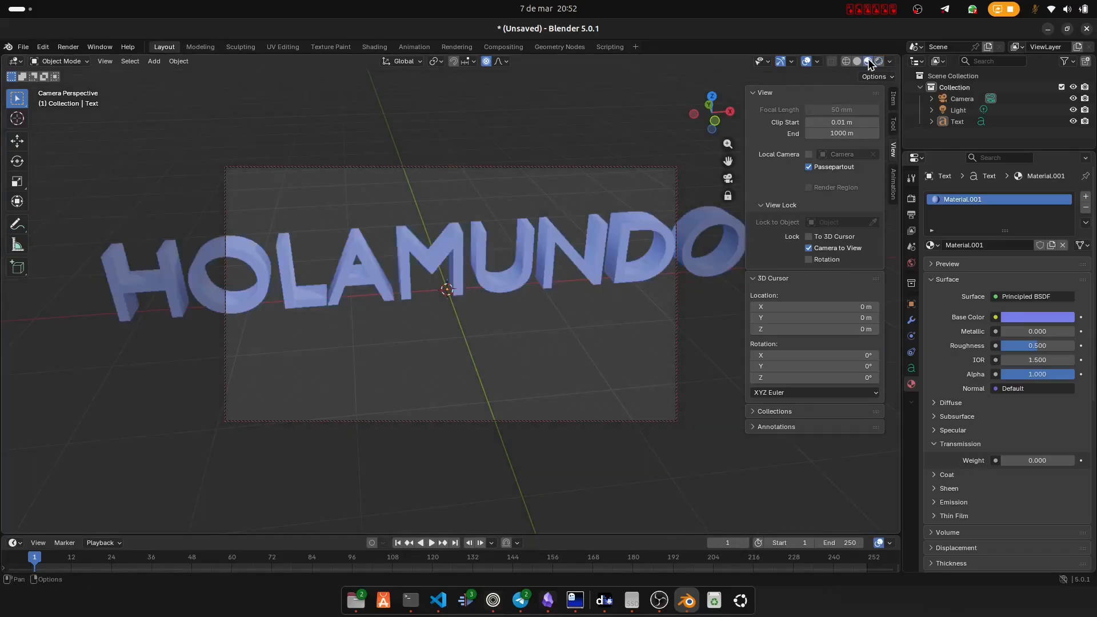
# Step: Move the locked camera in close to the letters M and U, fine-tuning its position with Walk Navigation
pyautogui.moveTo(588, 312); pyautogui.dragTo(590, 314, button='middle')
pyautogui.scroll(12, 588, 312)
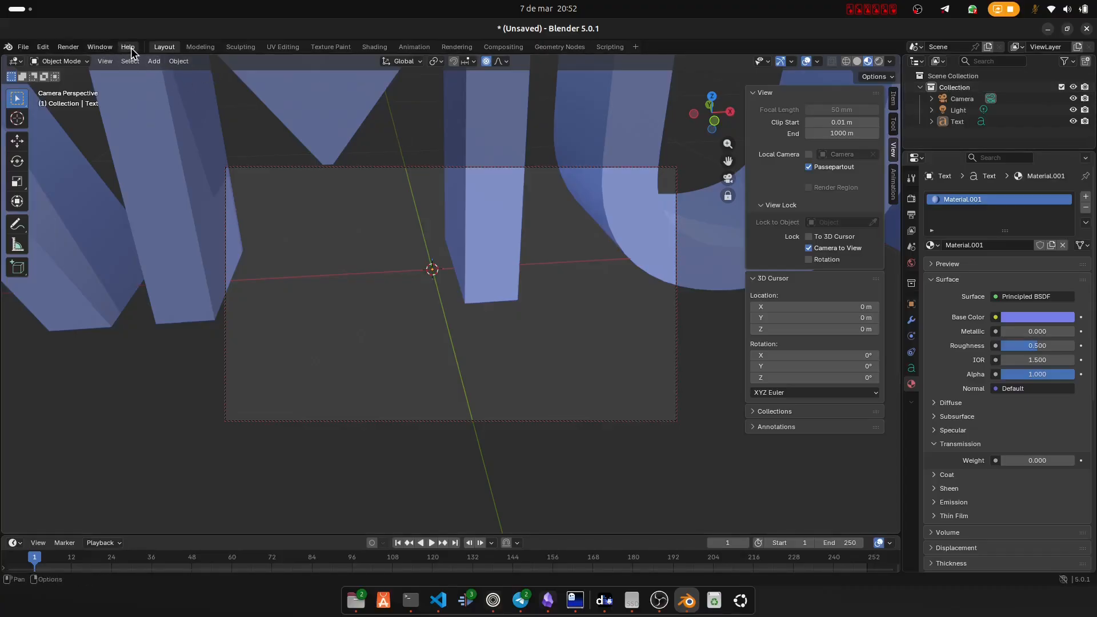
pyautogui.click(71, 49)
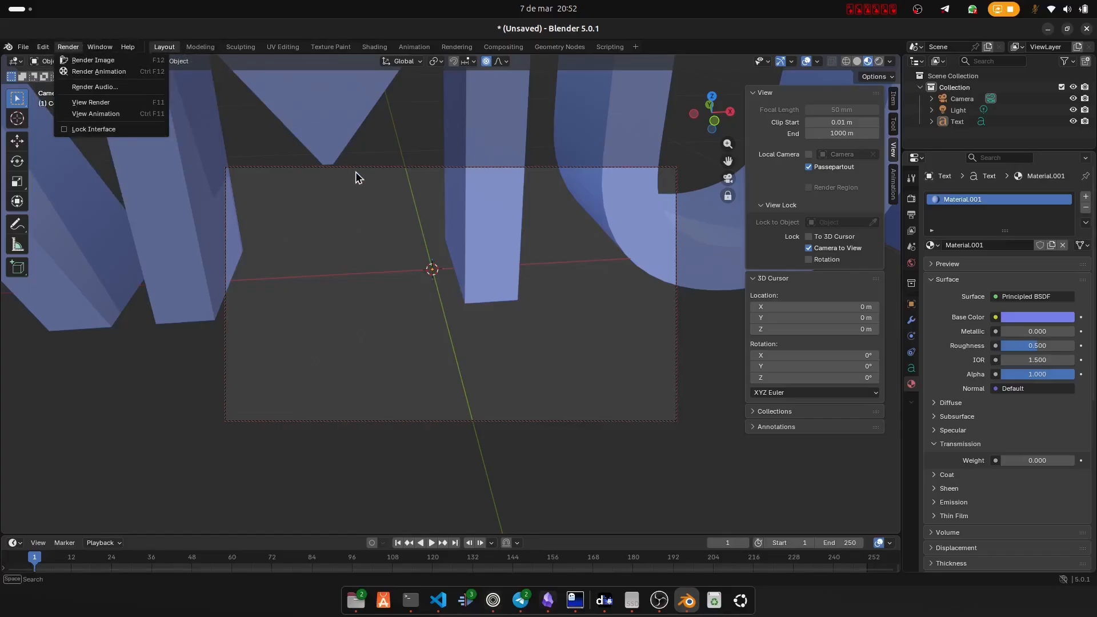
pyautogui.click(193, 49)
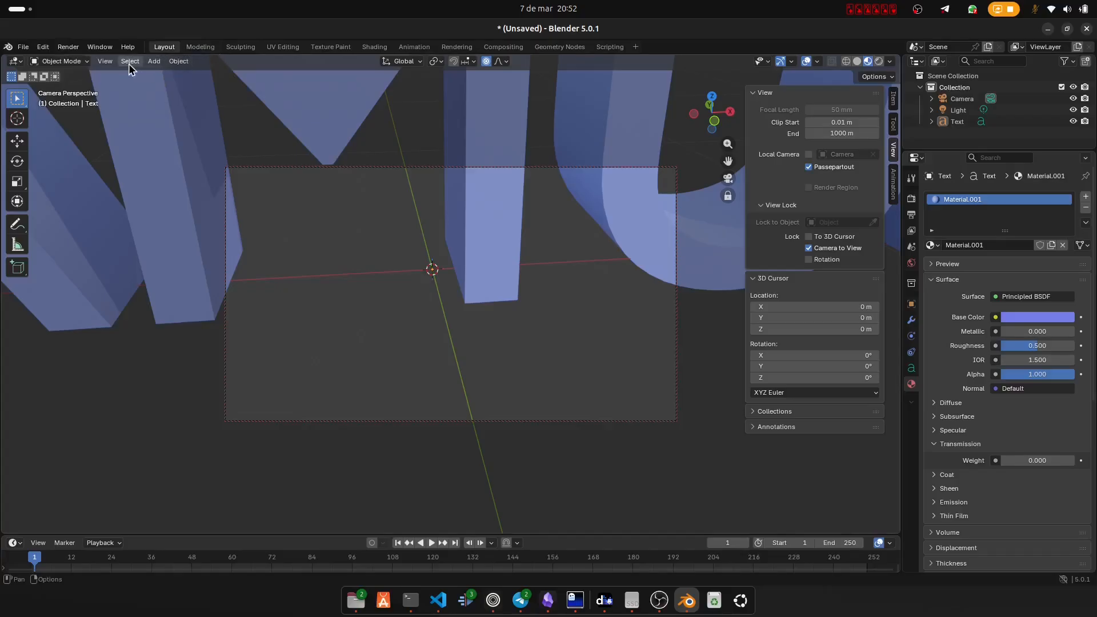
pyautogui.click(106, 61)
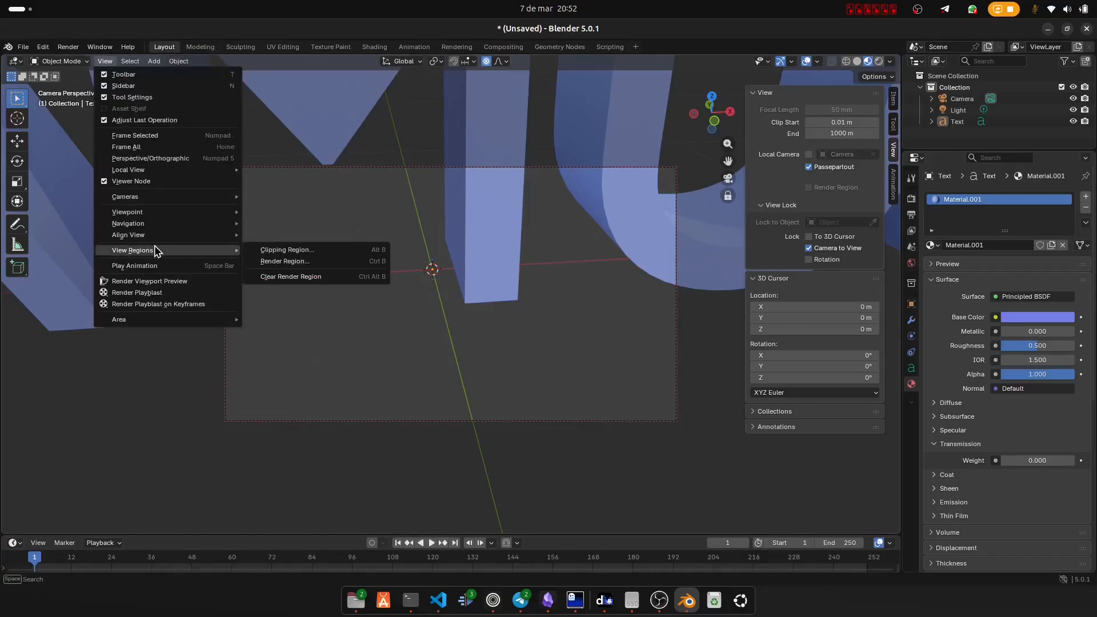
pyautogui.moveTo(199, 229)
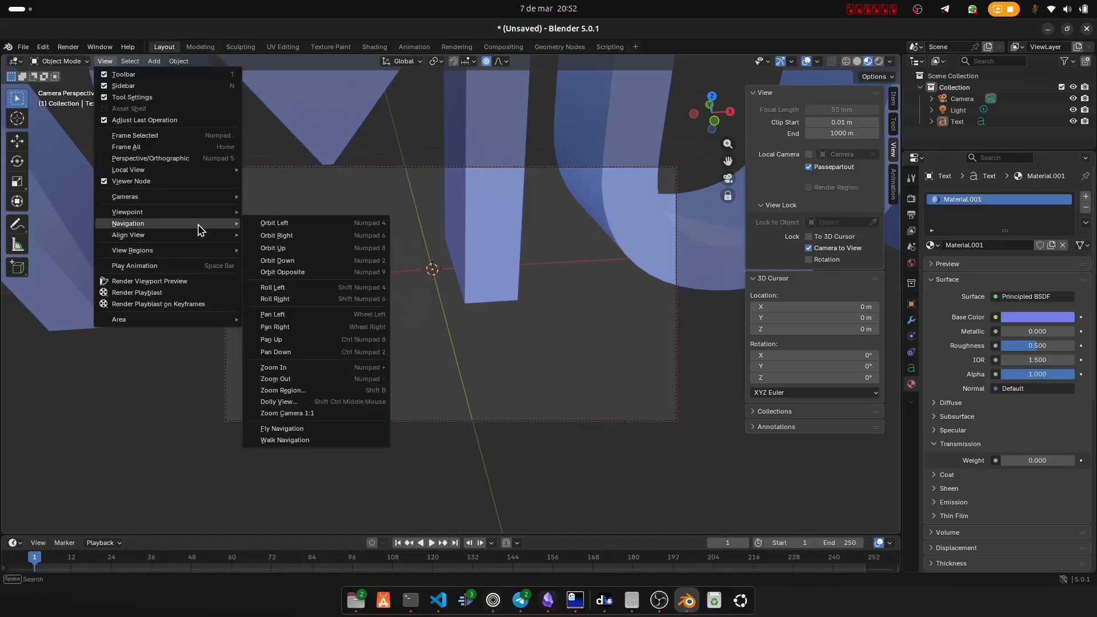
pyautogui.click(296, 440)
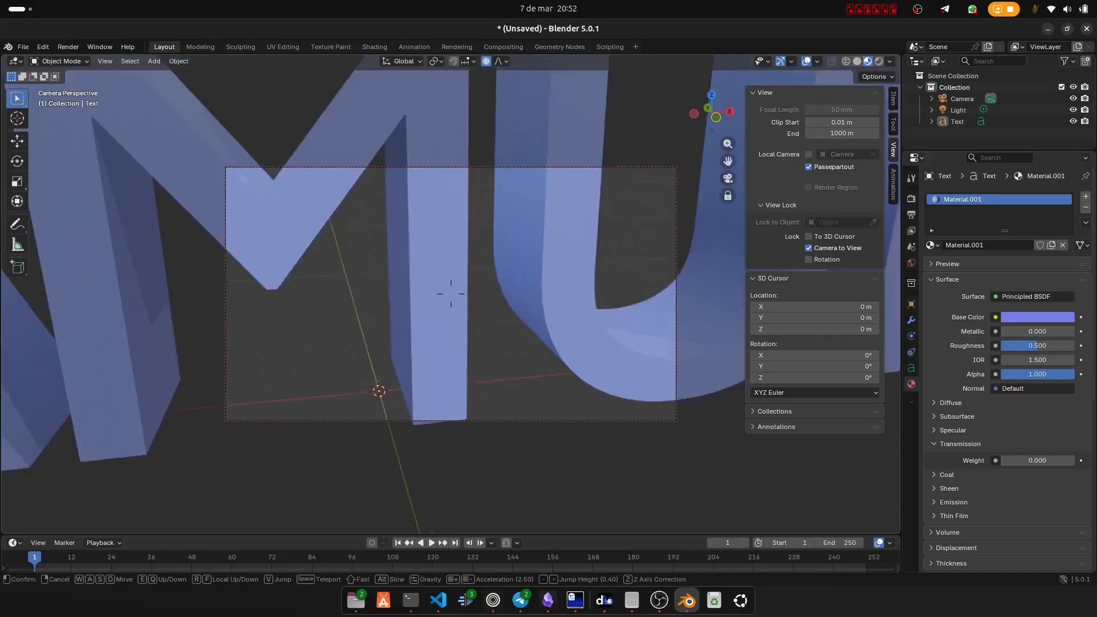
pyautogui.click(296, 440)
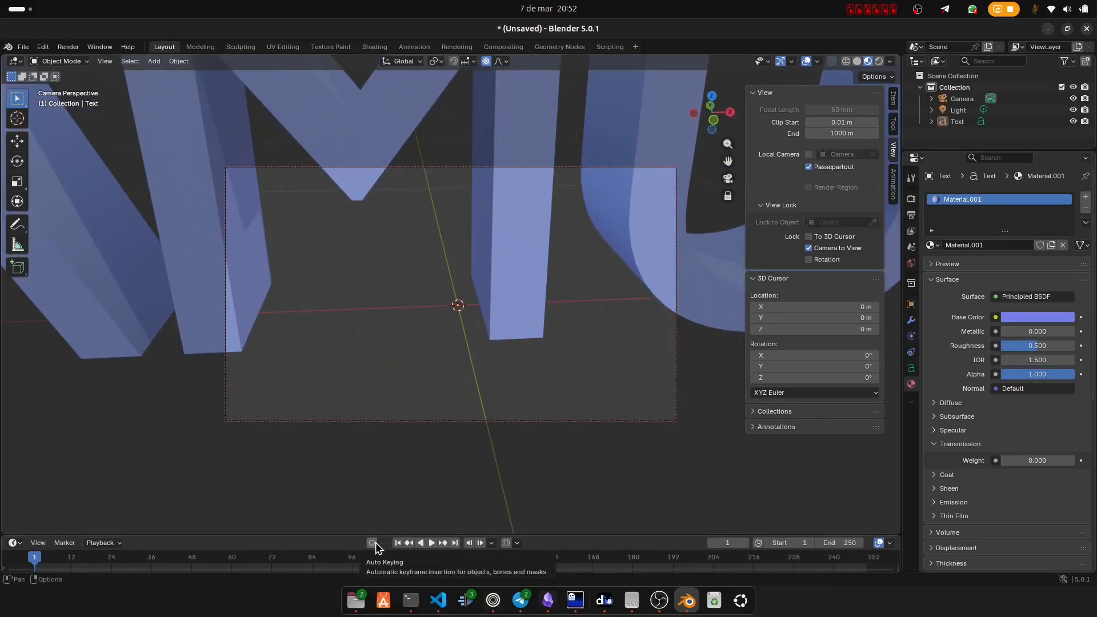
# Step: With Auto Keying on, record the camera orbiting and pulling back to the whole text during playback, and replay the recorded motion
pyautogui.moveTo(367, 534); pyautogui.dragTo(366, 494)
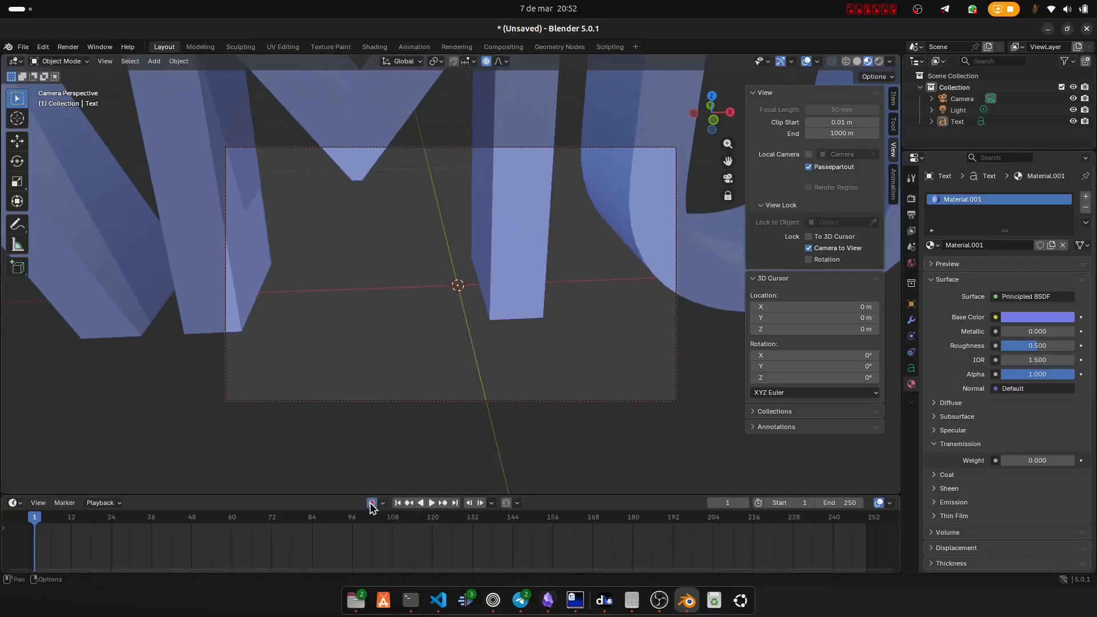
pyautogui.click(431, 503)
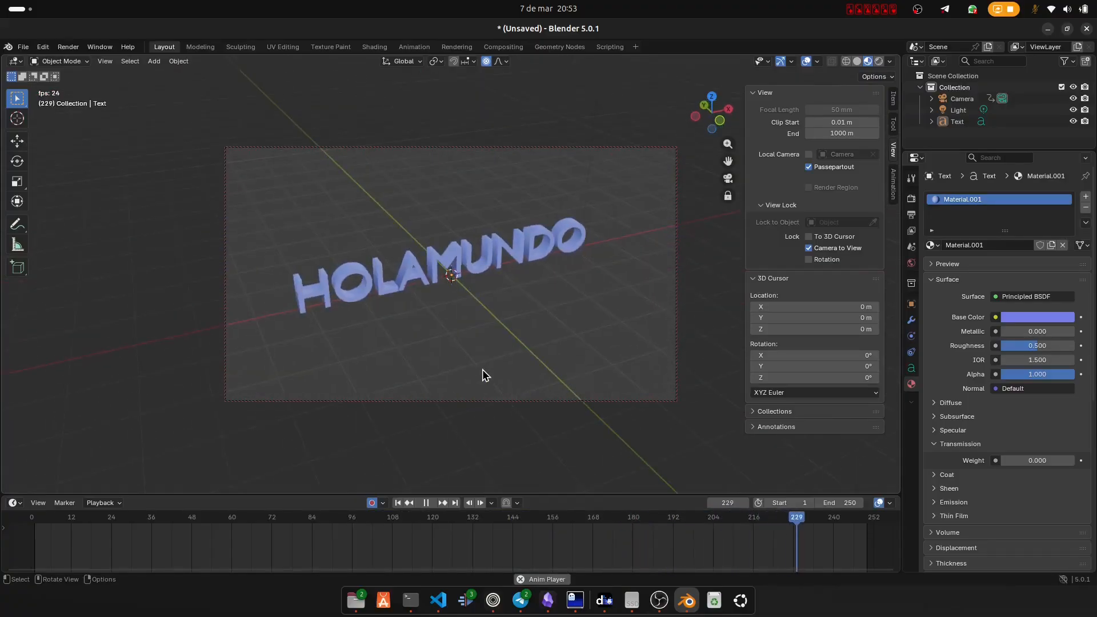
pyautogui.click(429, 503)
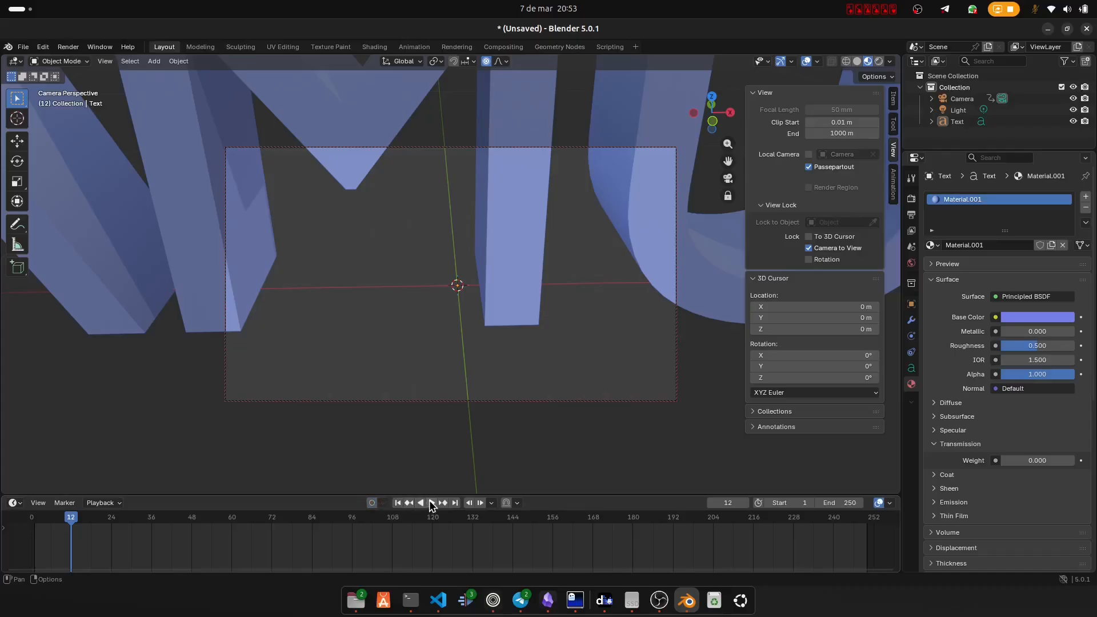
pyautogui.click(432, 503)
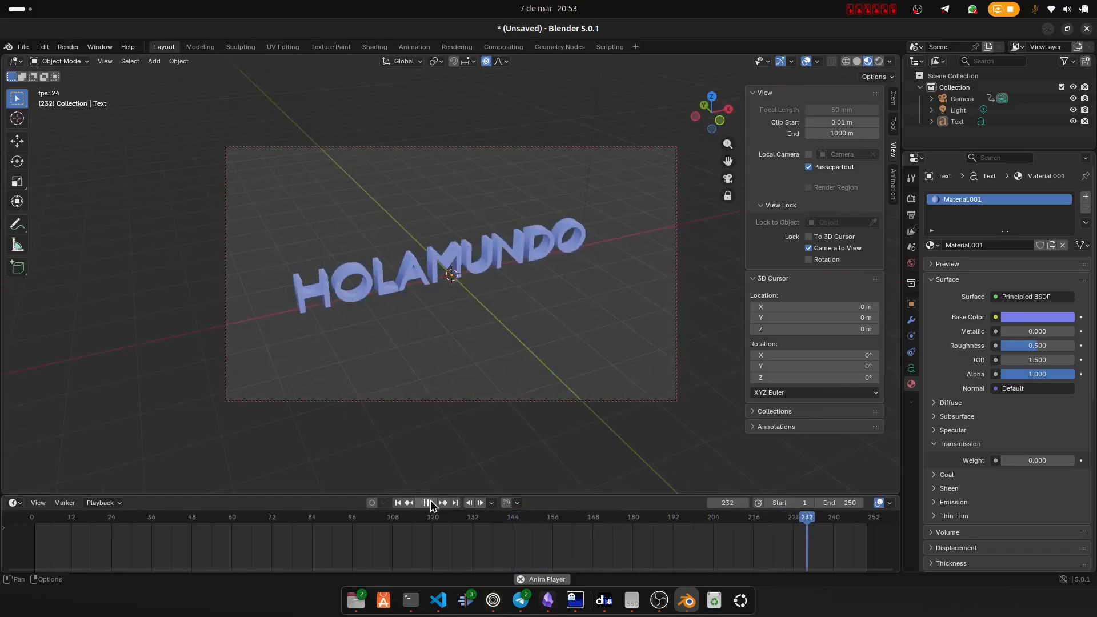
pyautogui.click(429, 503)
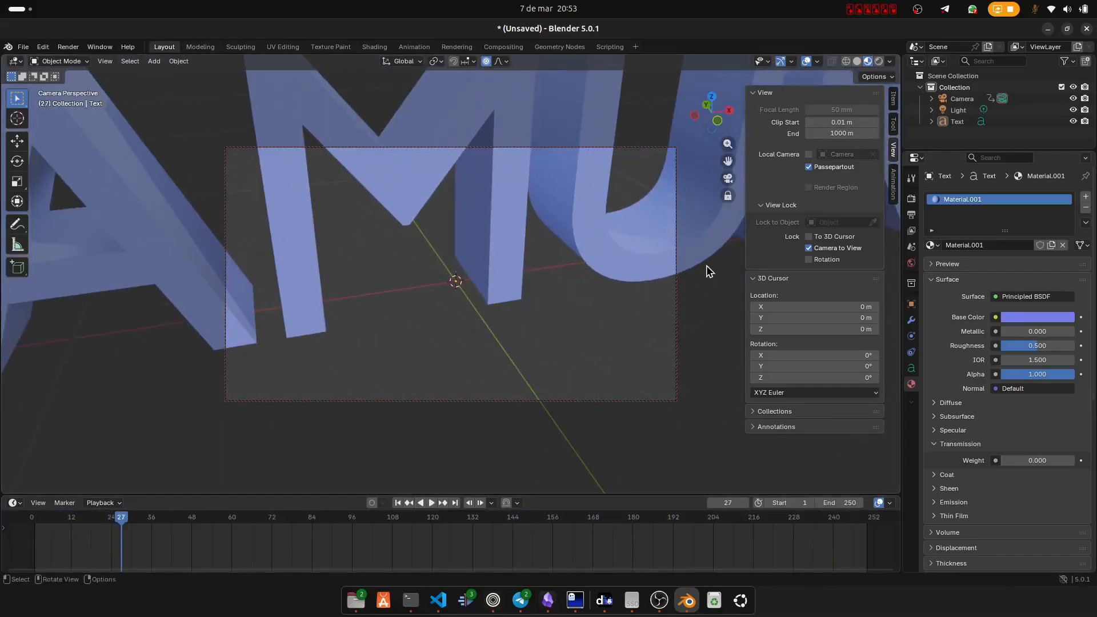
pyautogui.click(911, 199)
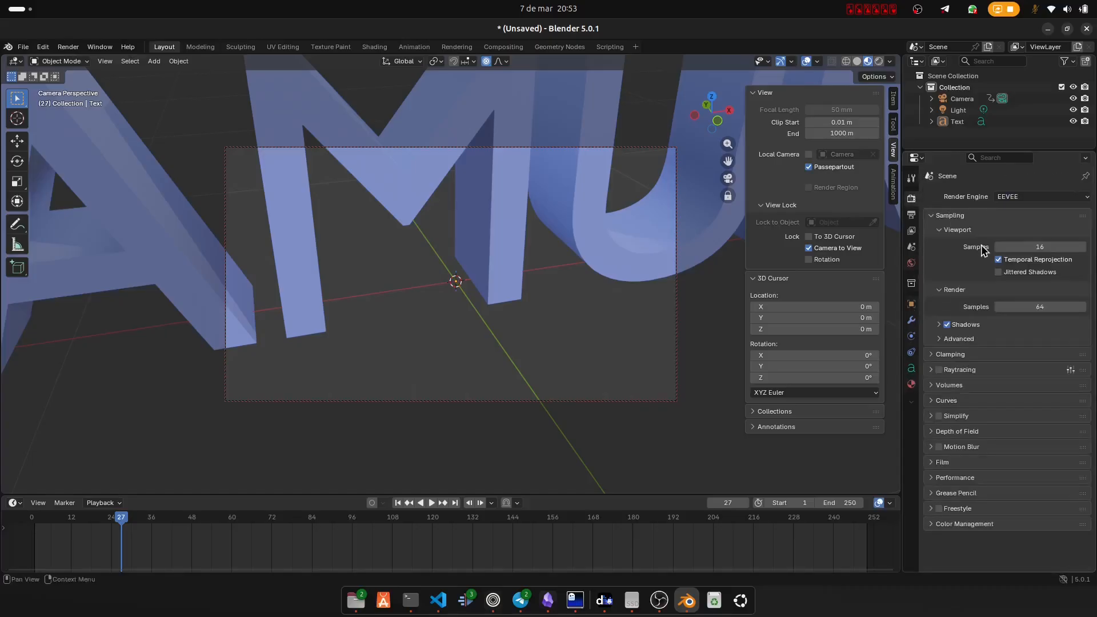
pyautogui.click(912, 216)
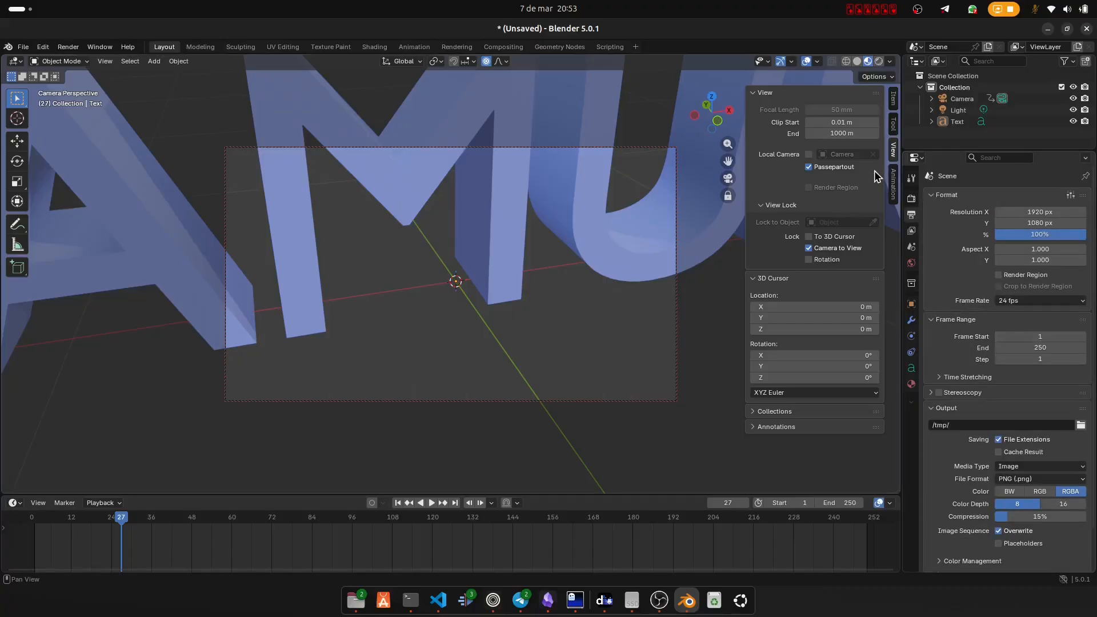
pyautogui.click(912, 200)
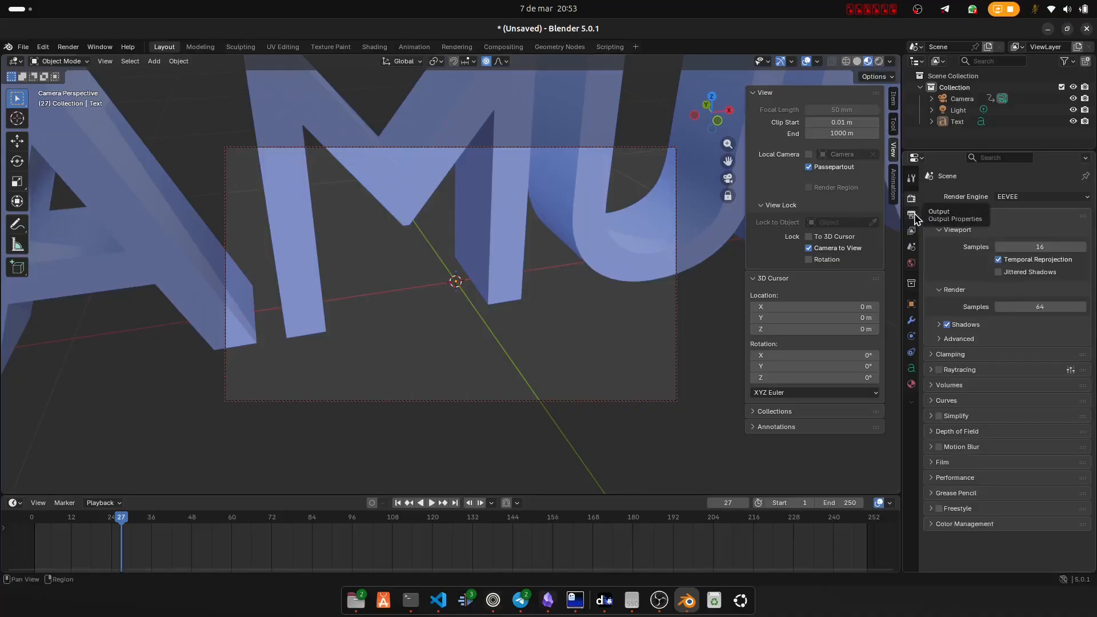
pyautogui.click(1017, 198)
pyautogui.click(1017, 199)
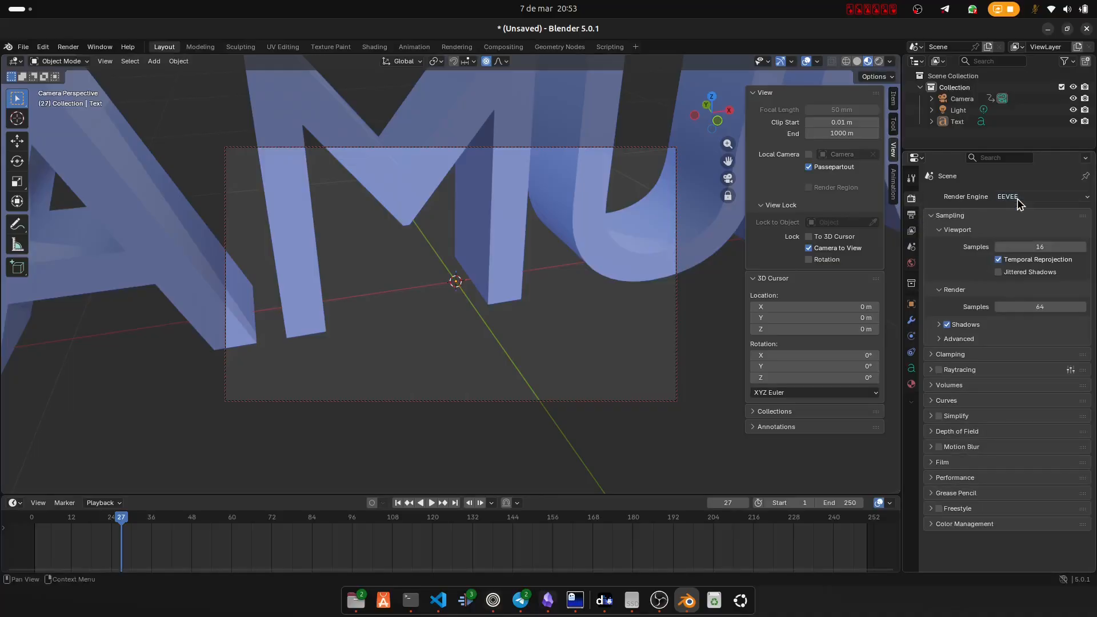
# Step: Set the scene's render output media type to Video
pyautogui.click(912, 214)
pyautogui.scroll(-2, 1034, 400)
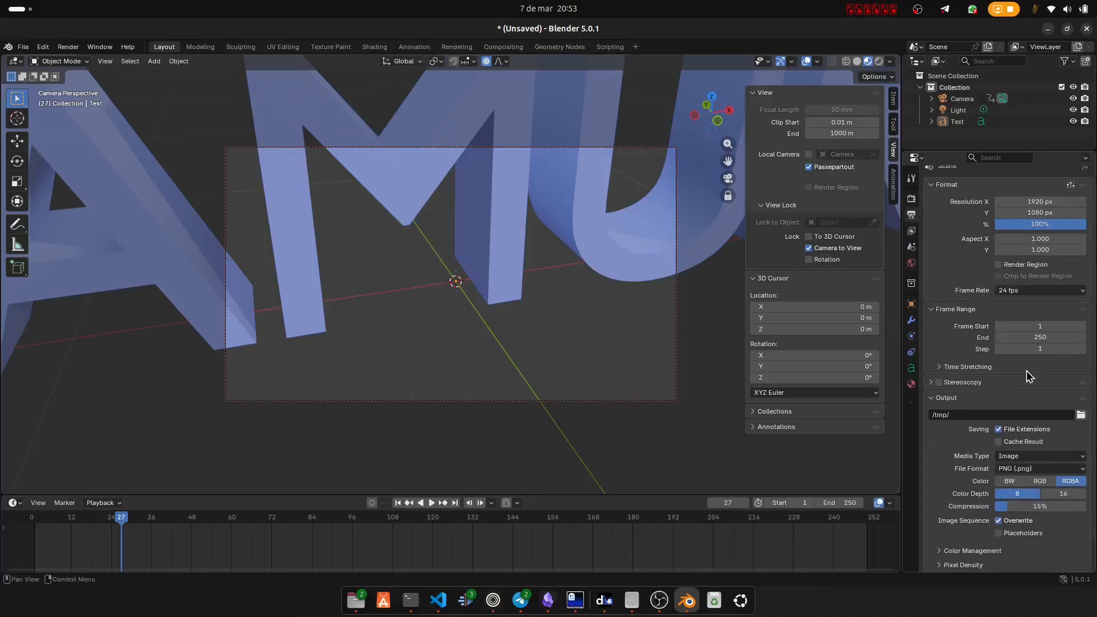
pyautogui.click(1056, 470)
pyautogui.click(1042, 469)
pyautogui.click(1028, 456)
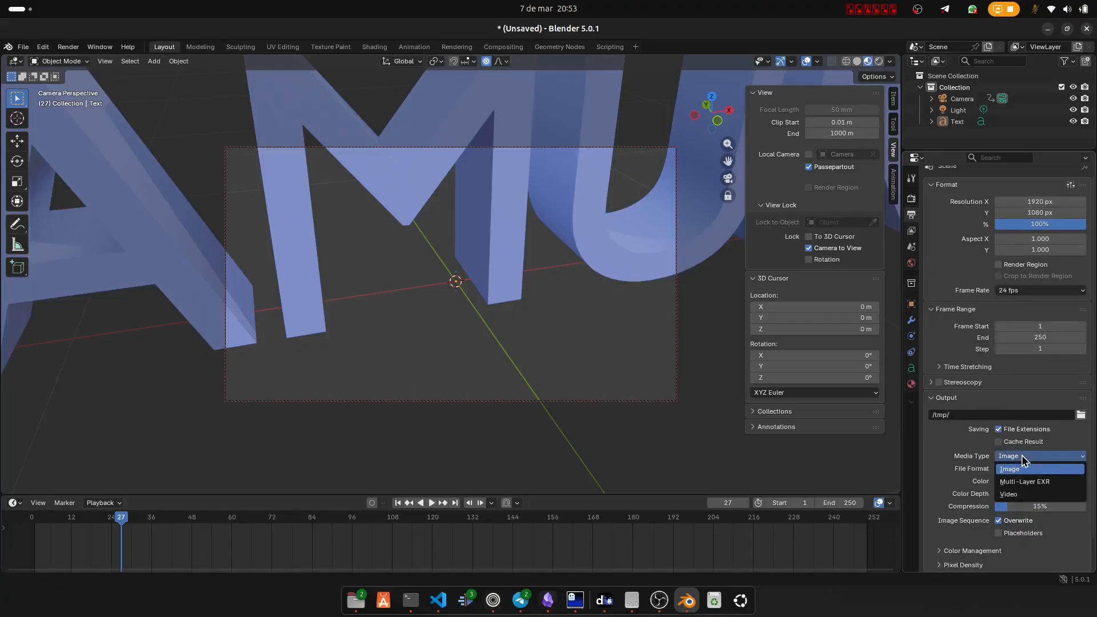
pyautogui.click(1020, 495)
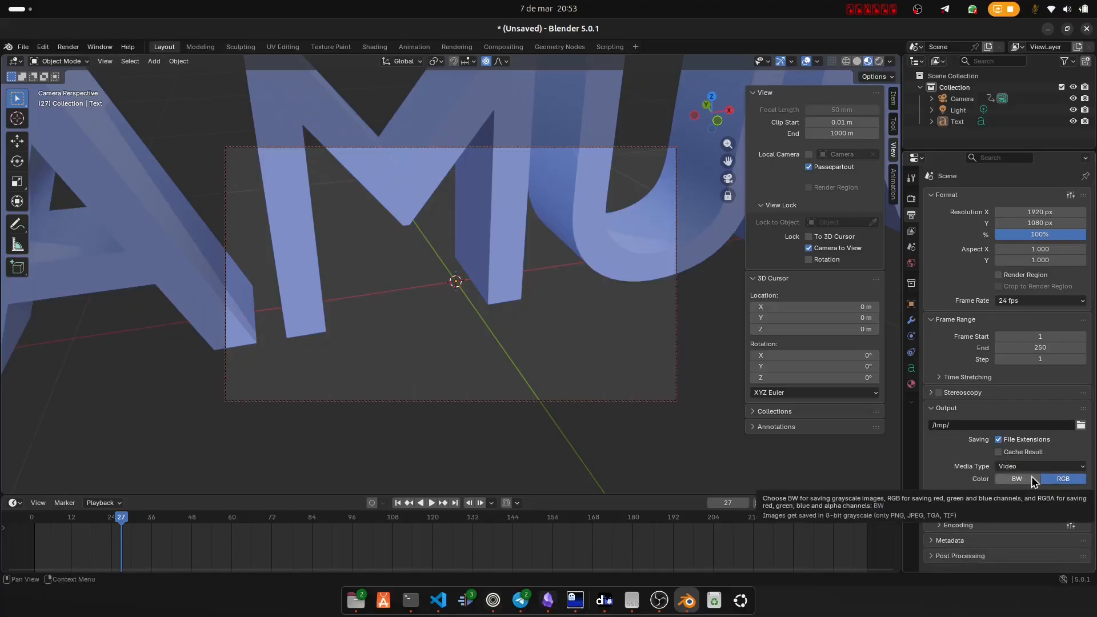
# Step: Set the render output folder to the Desktop and render the animation
pyautogui.click(1081, 425)
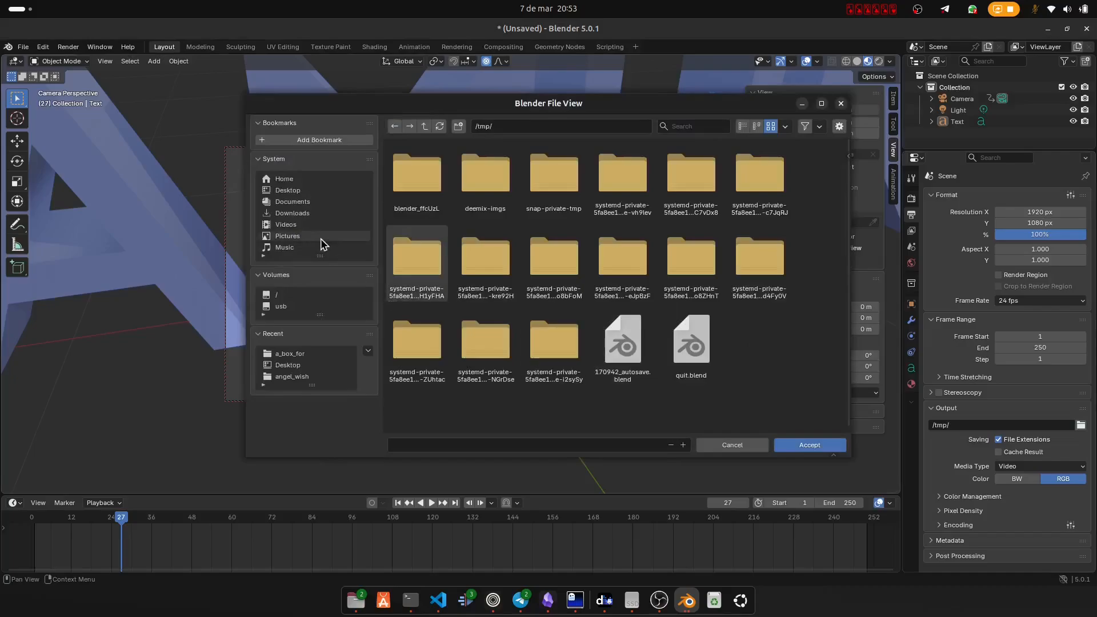
pyautogui.click(299, 190)
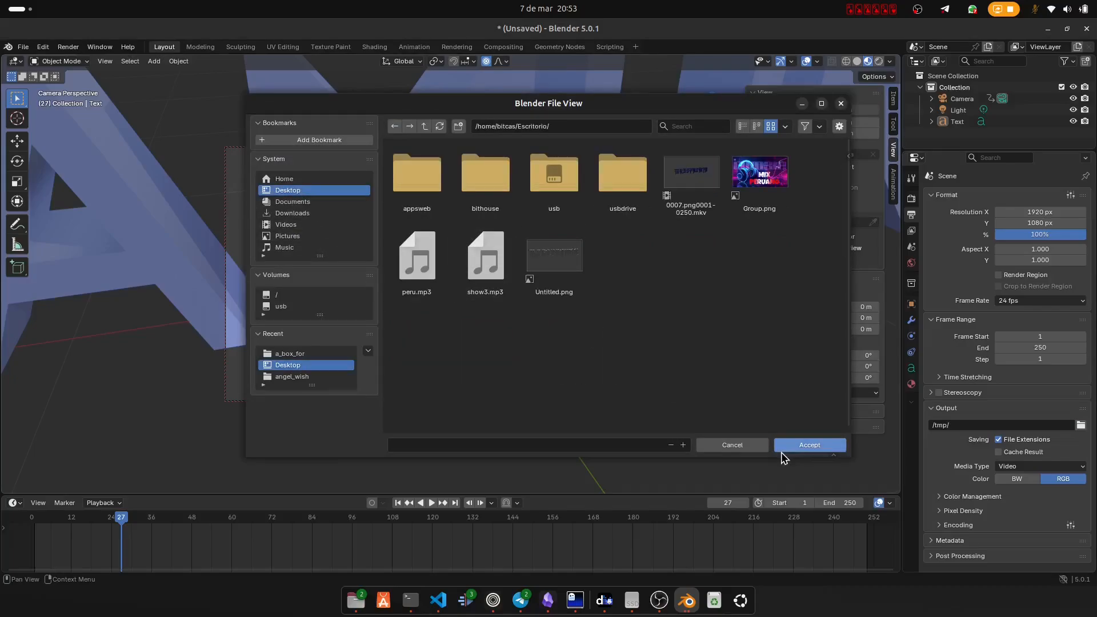
pyautogui.click(810, 446)
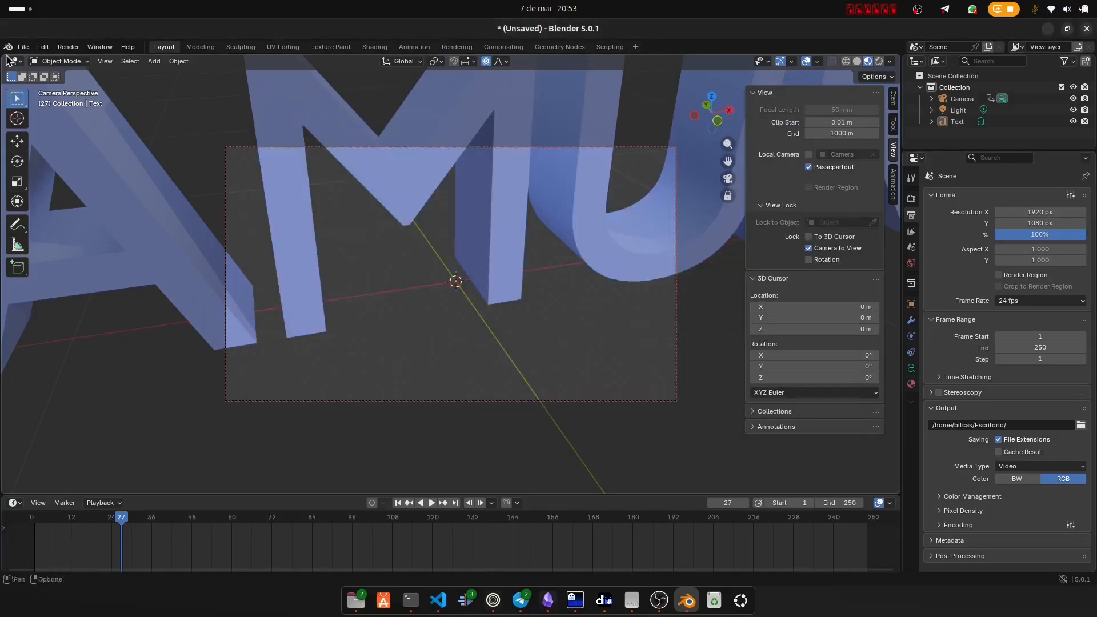
pyautogui.click(68, 47)
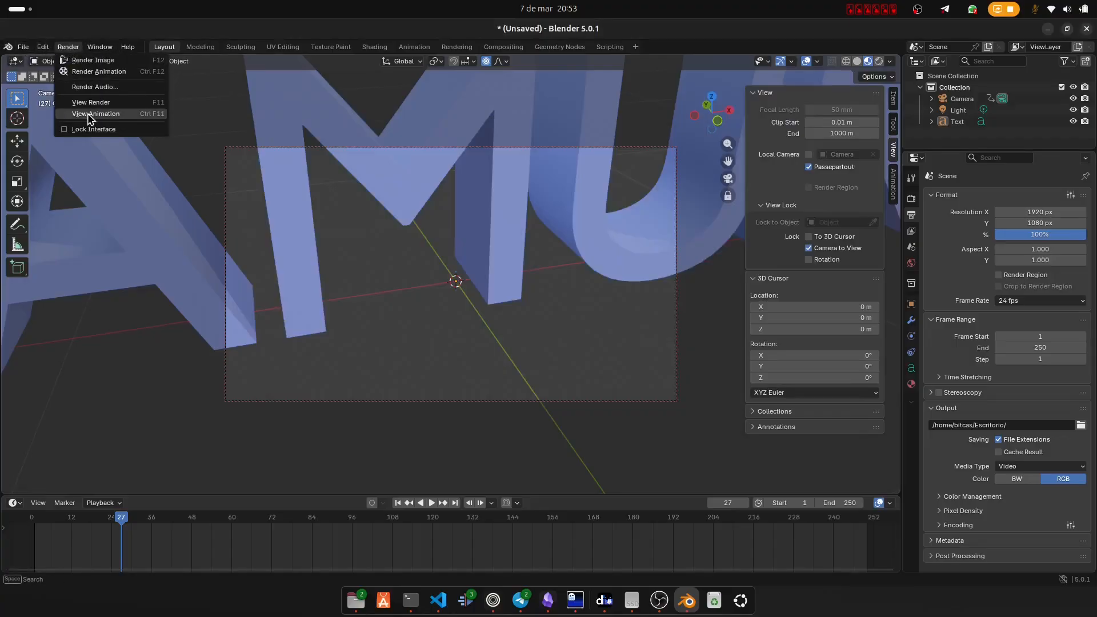
pyautogui.click(98, 74)
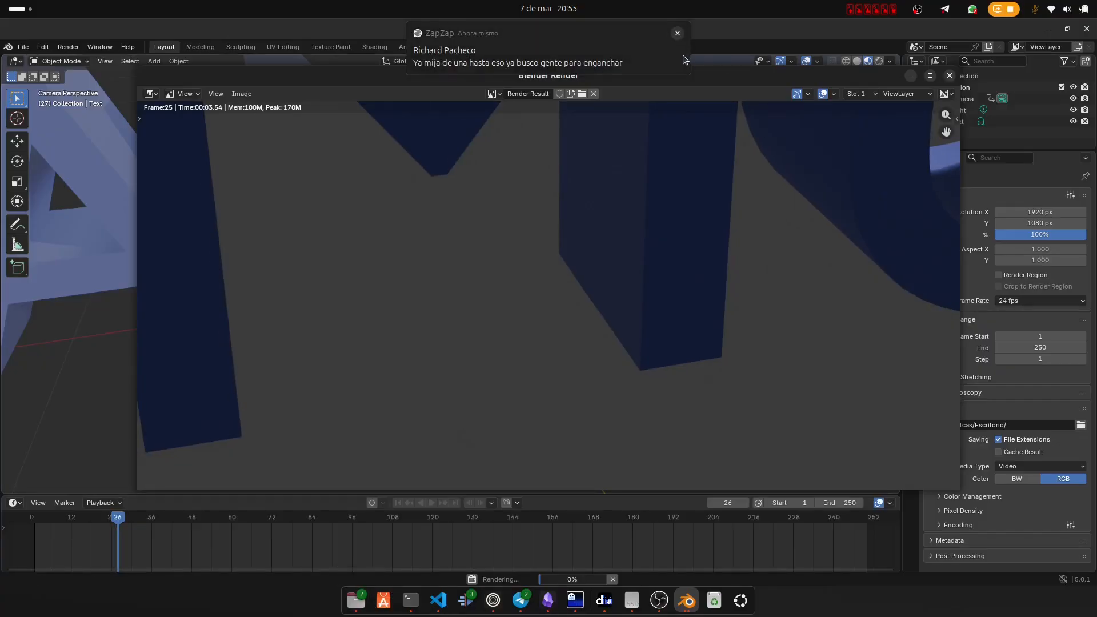
pyautogui.click(678, 35)
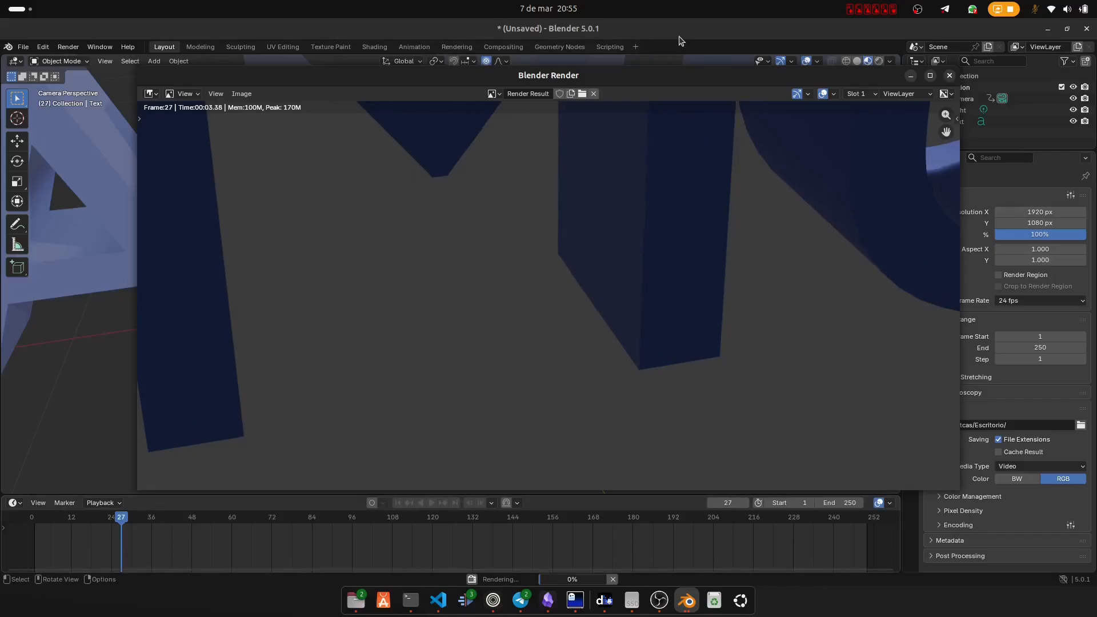
pyautogui.click(358, 604)
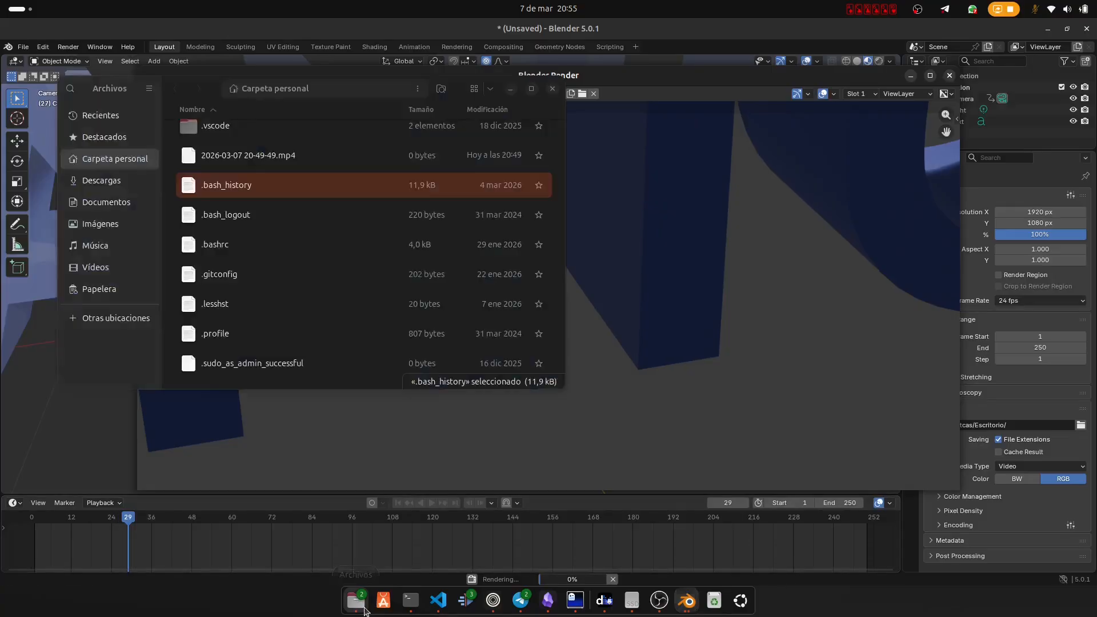
pyautogui.scroll(10, 396, 282)
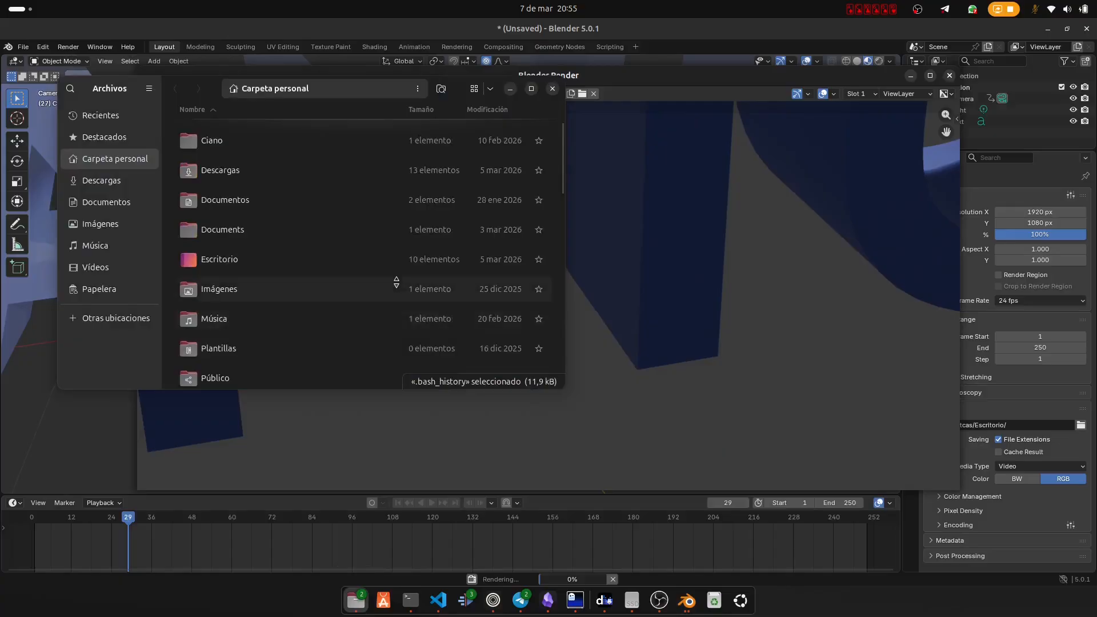
pyautogui.scroll(-3, 396, 281)
pyautogui.scroll(-10, 396, 282)
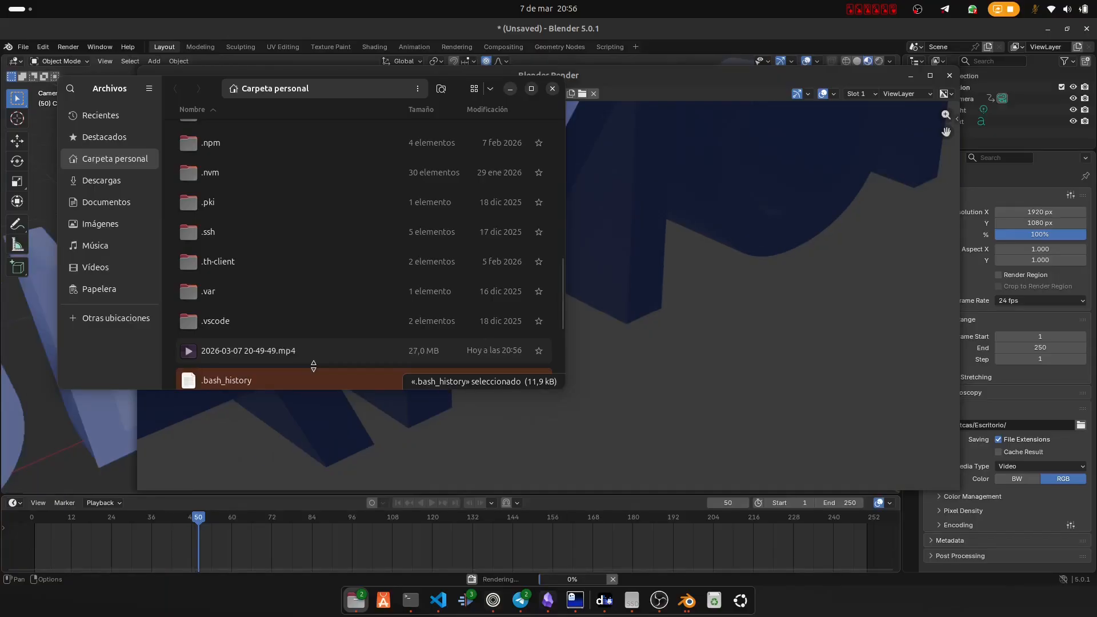
pyautogui.press('Up')
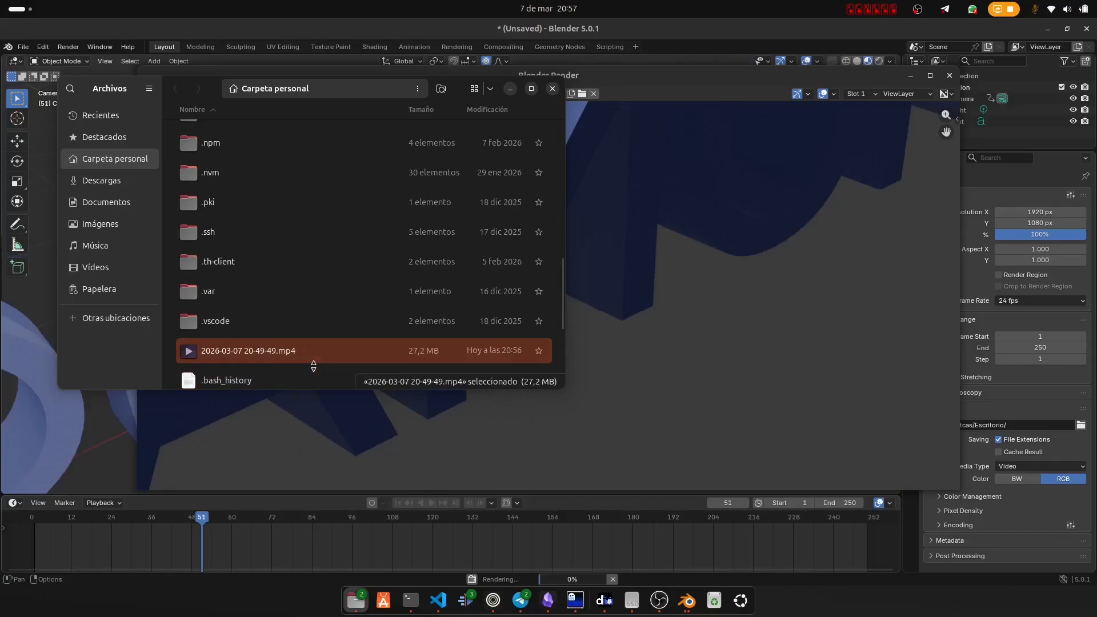
pyautogui.press('Return')
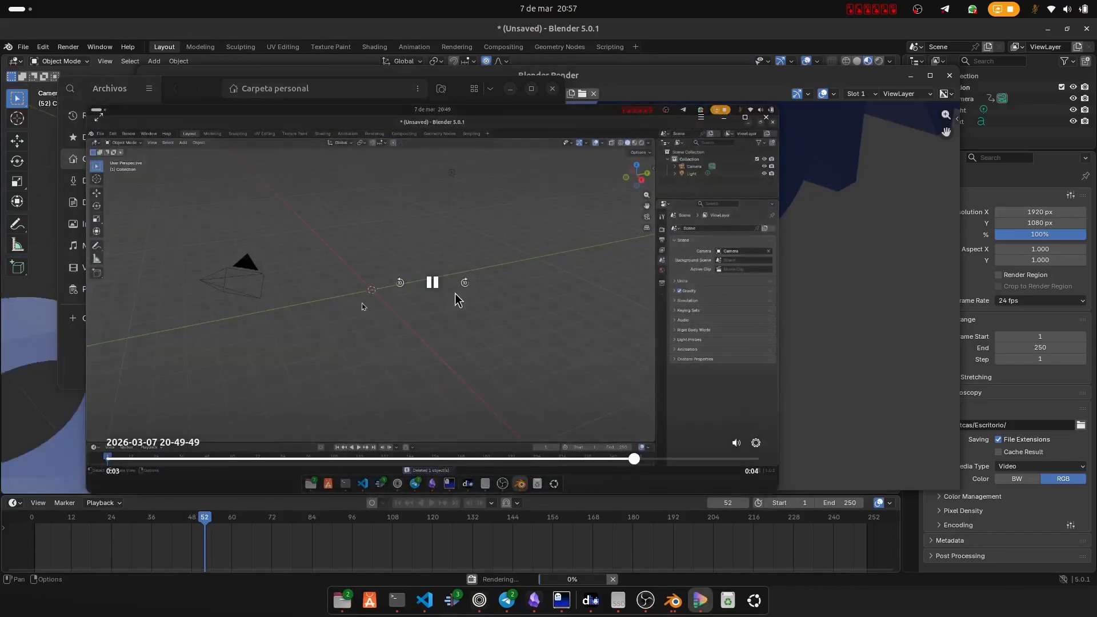
pyautogui.click(766, 120)
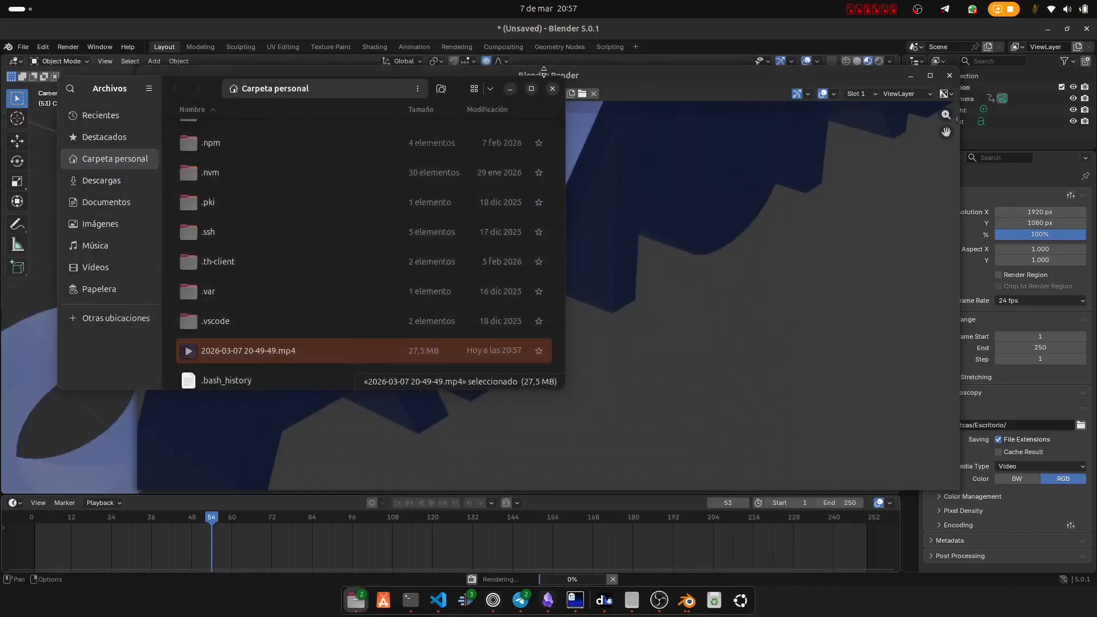
pyautogui.click(511, 91)
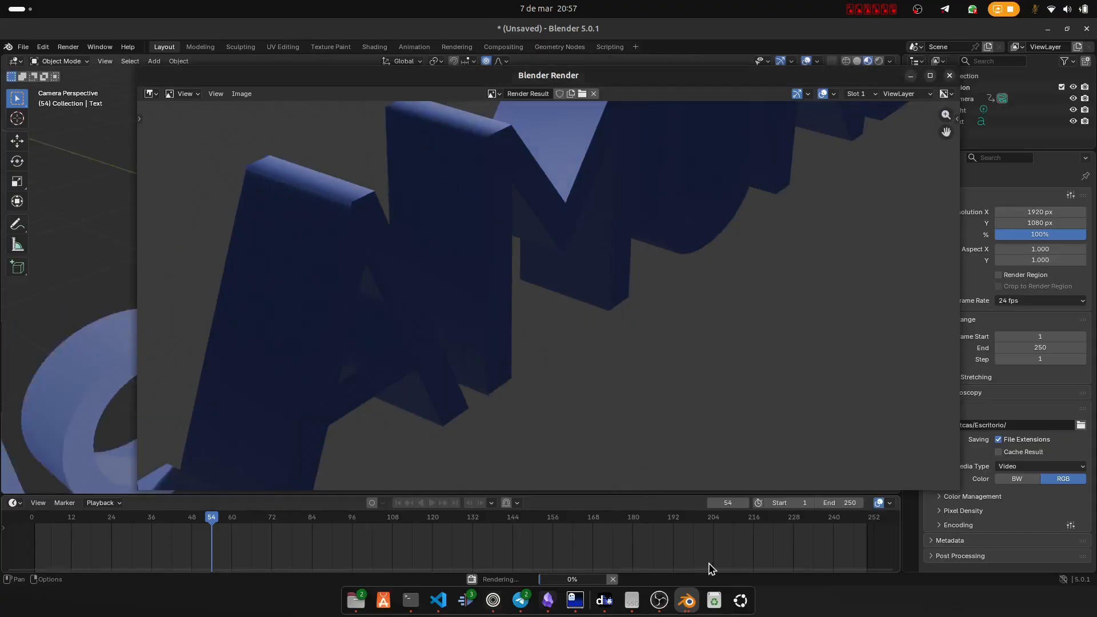
# Step: Switch to OBS and its recording controls
pyautogui.click(659, 600)
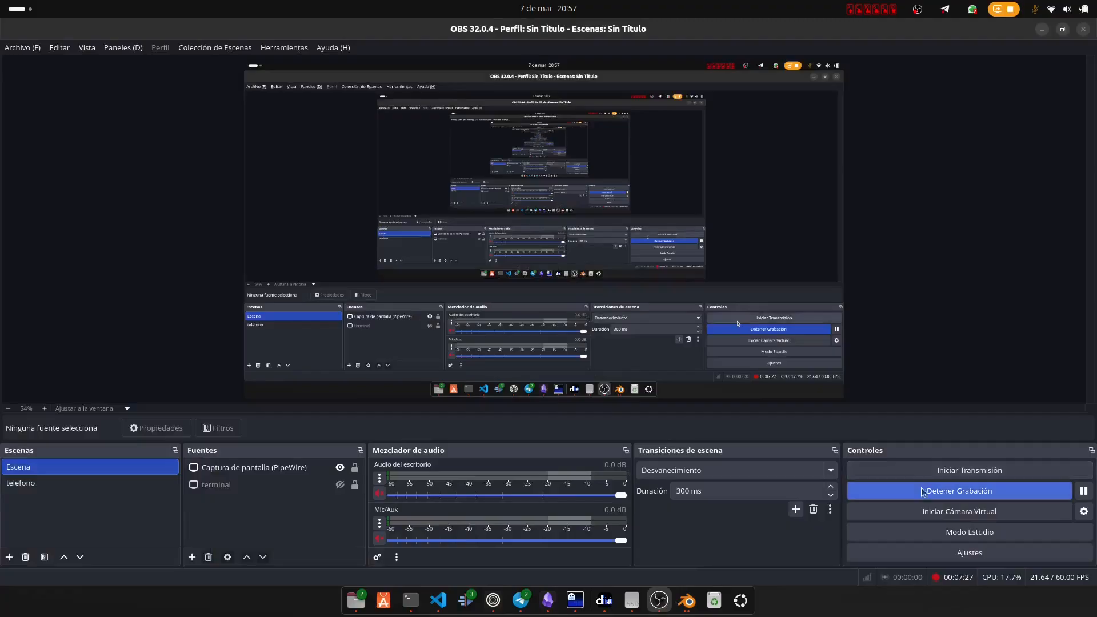